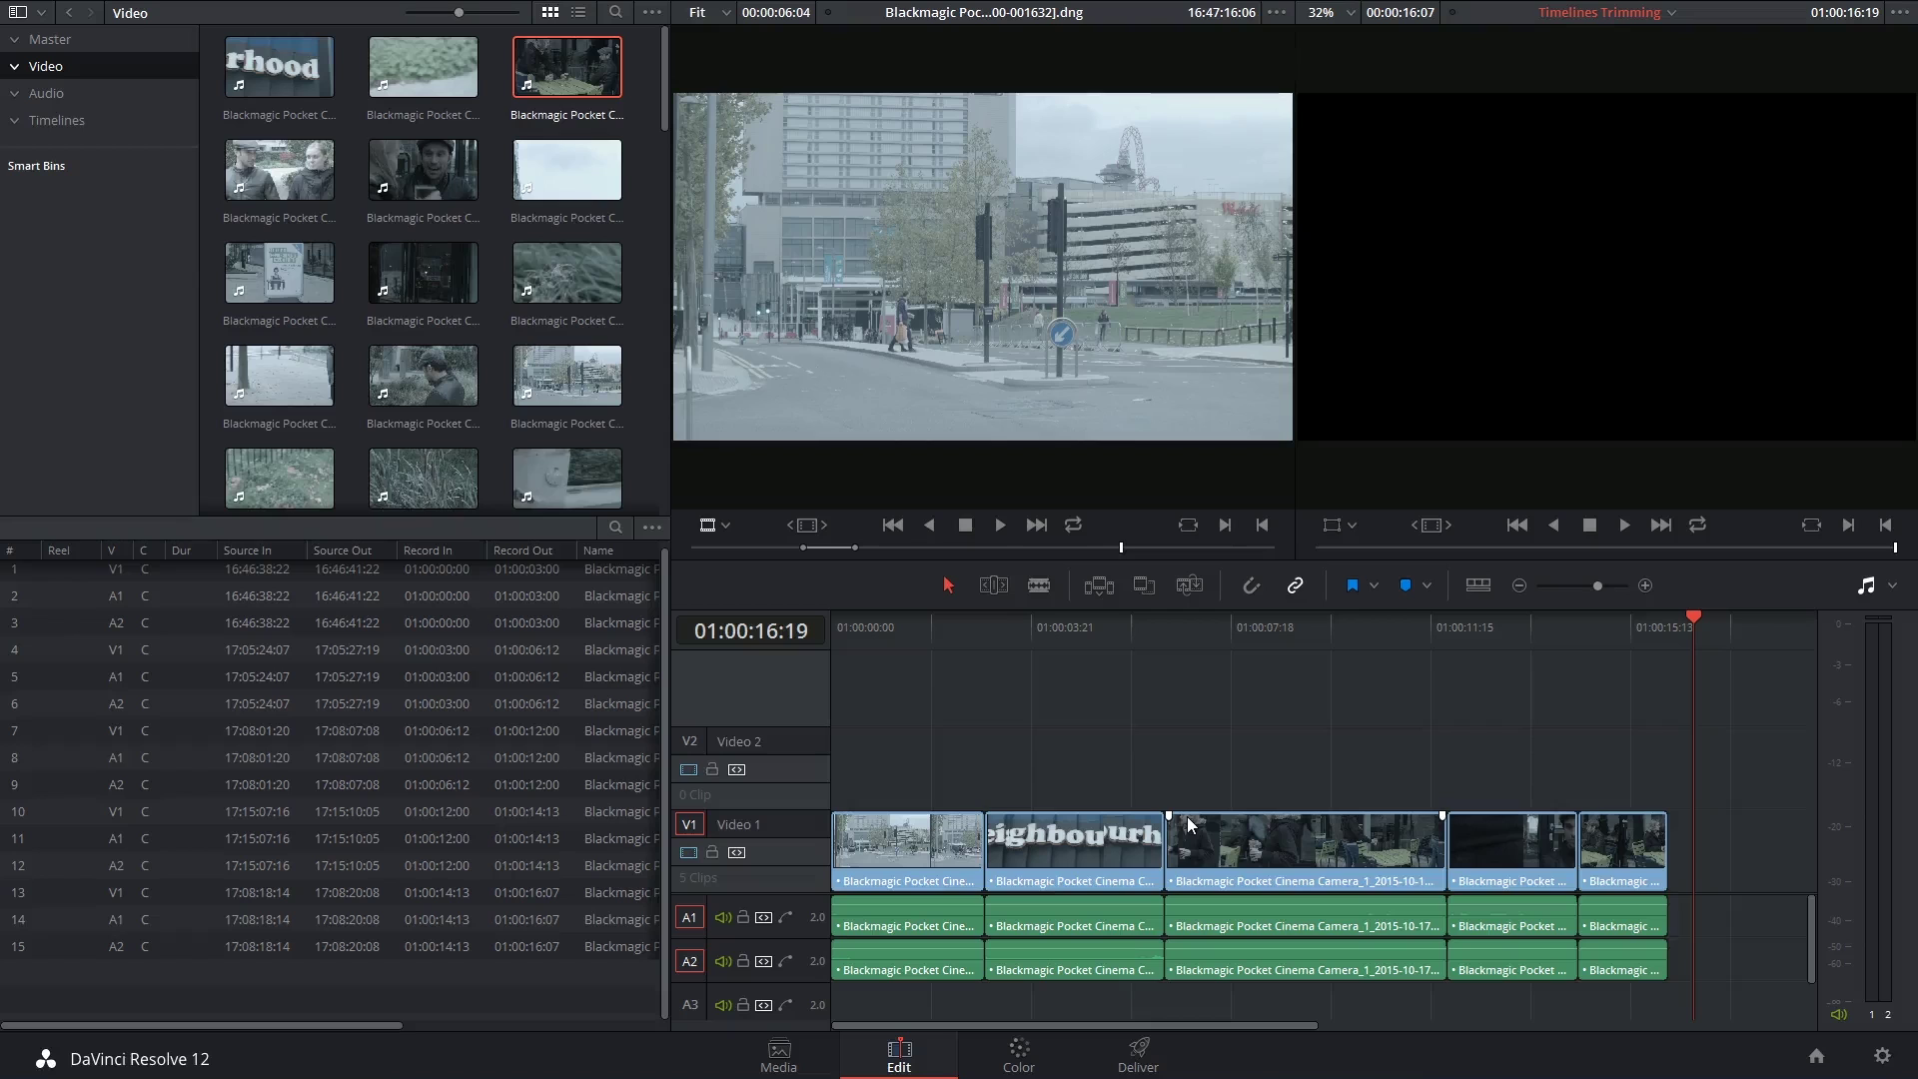
Step: Swap the second clip and its linked audio with its neighbour on Video 1
{"action": "left_click", "coordinate": [1280, 636]}
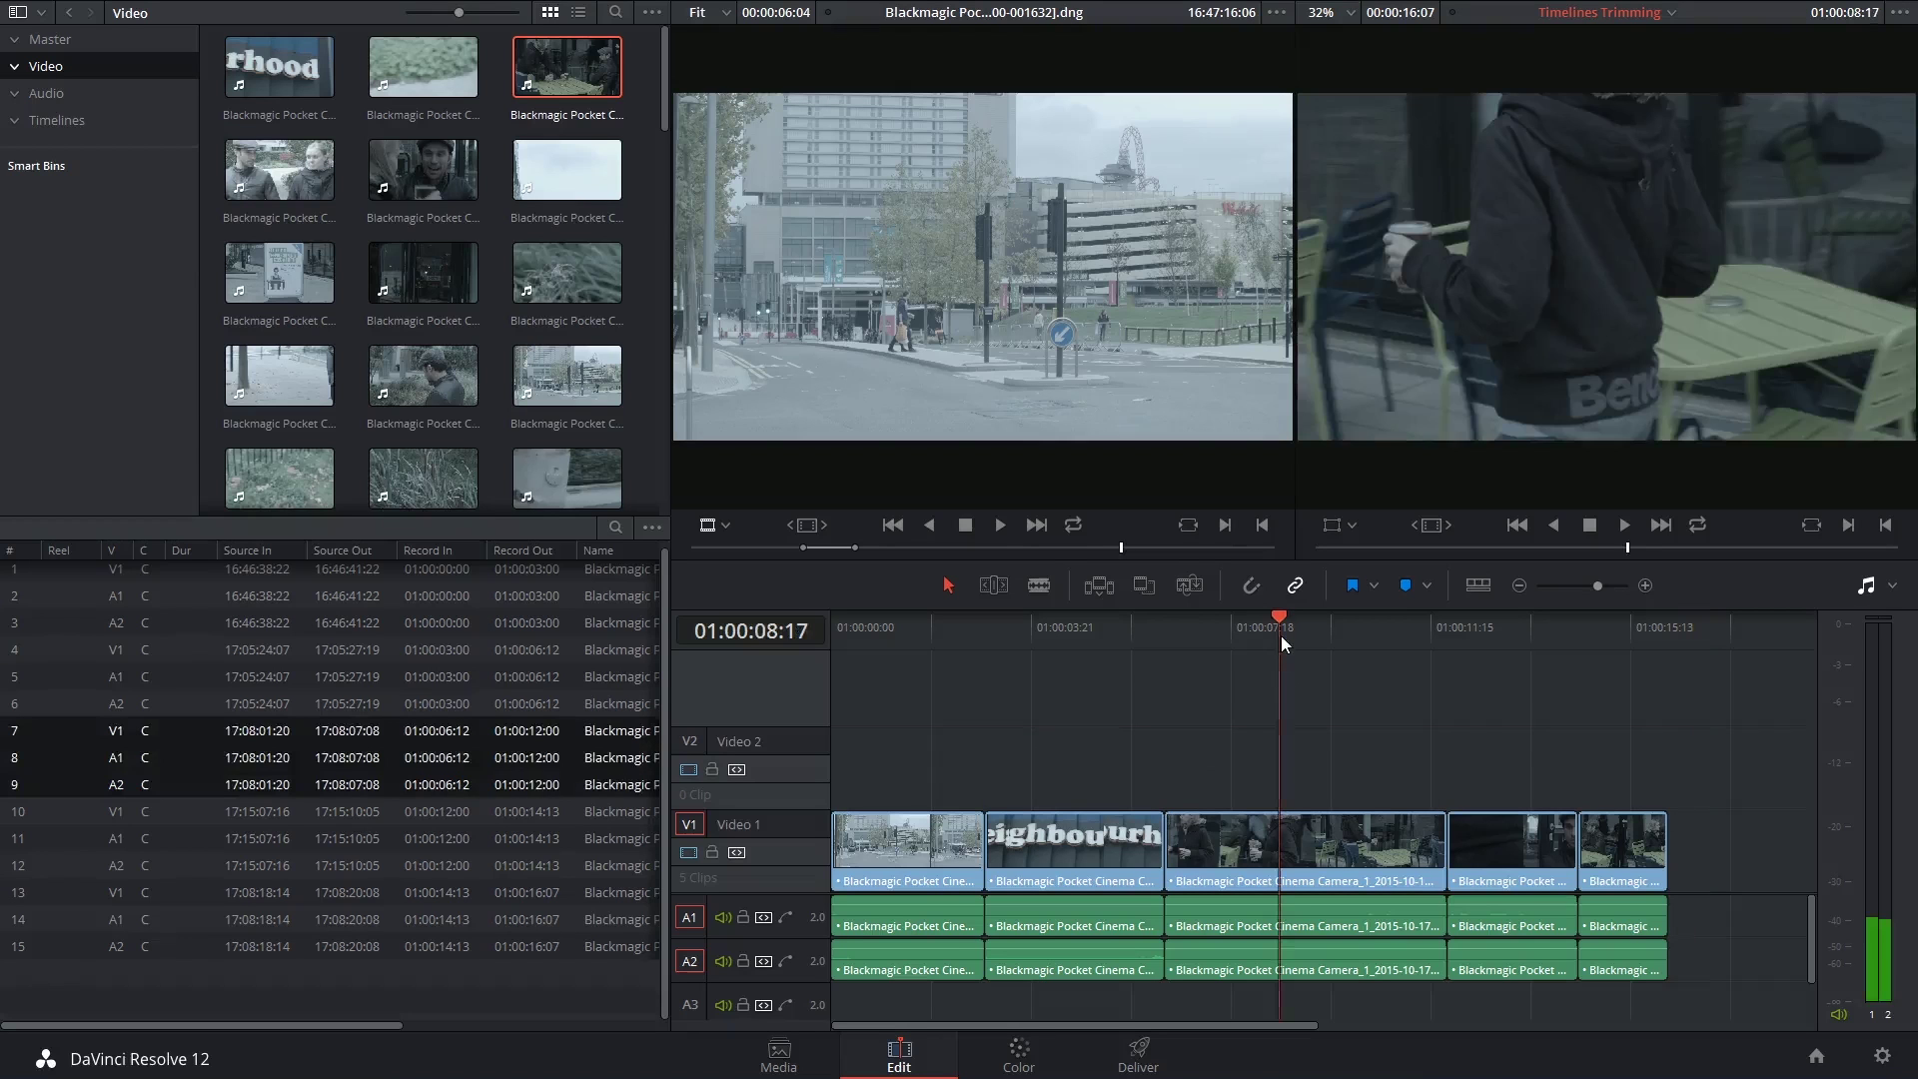
{"action": "left_click", "coordinate": [1698, 639]}
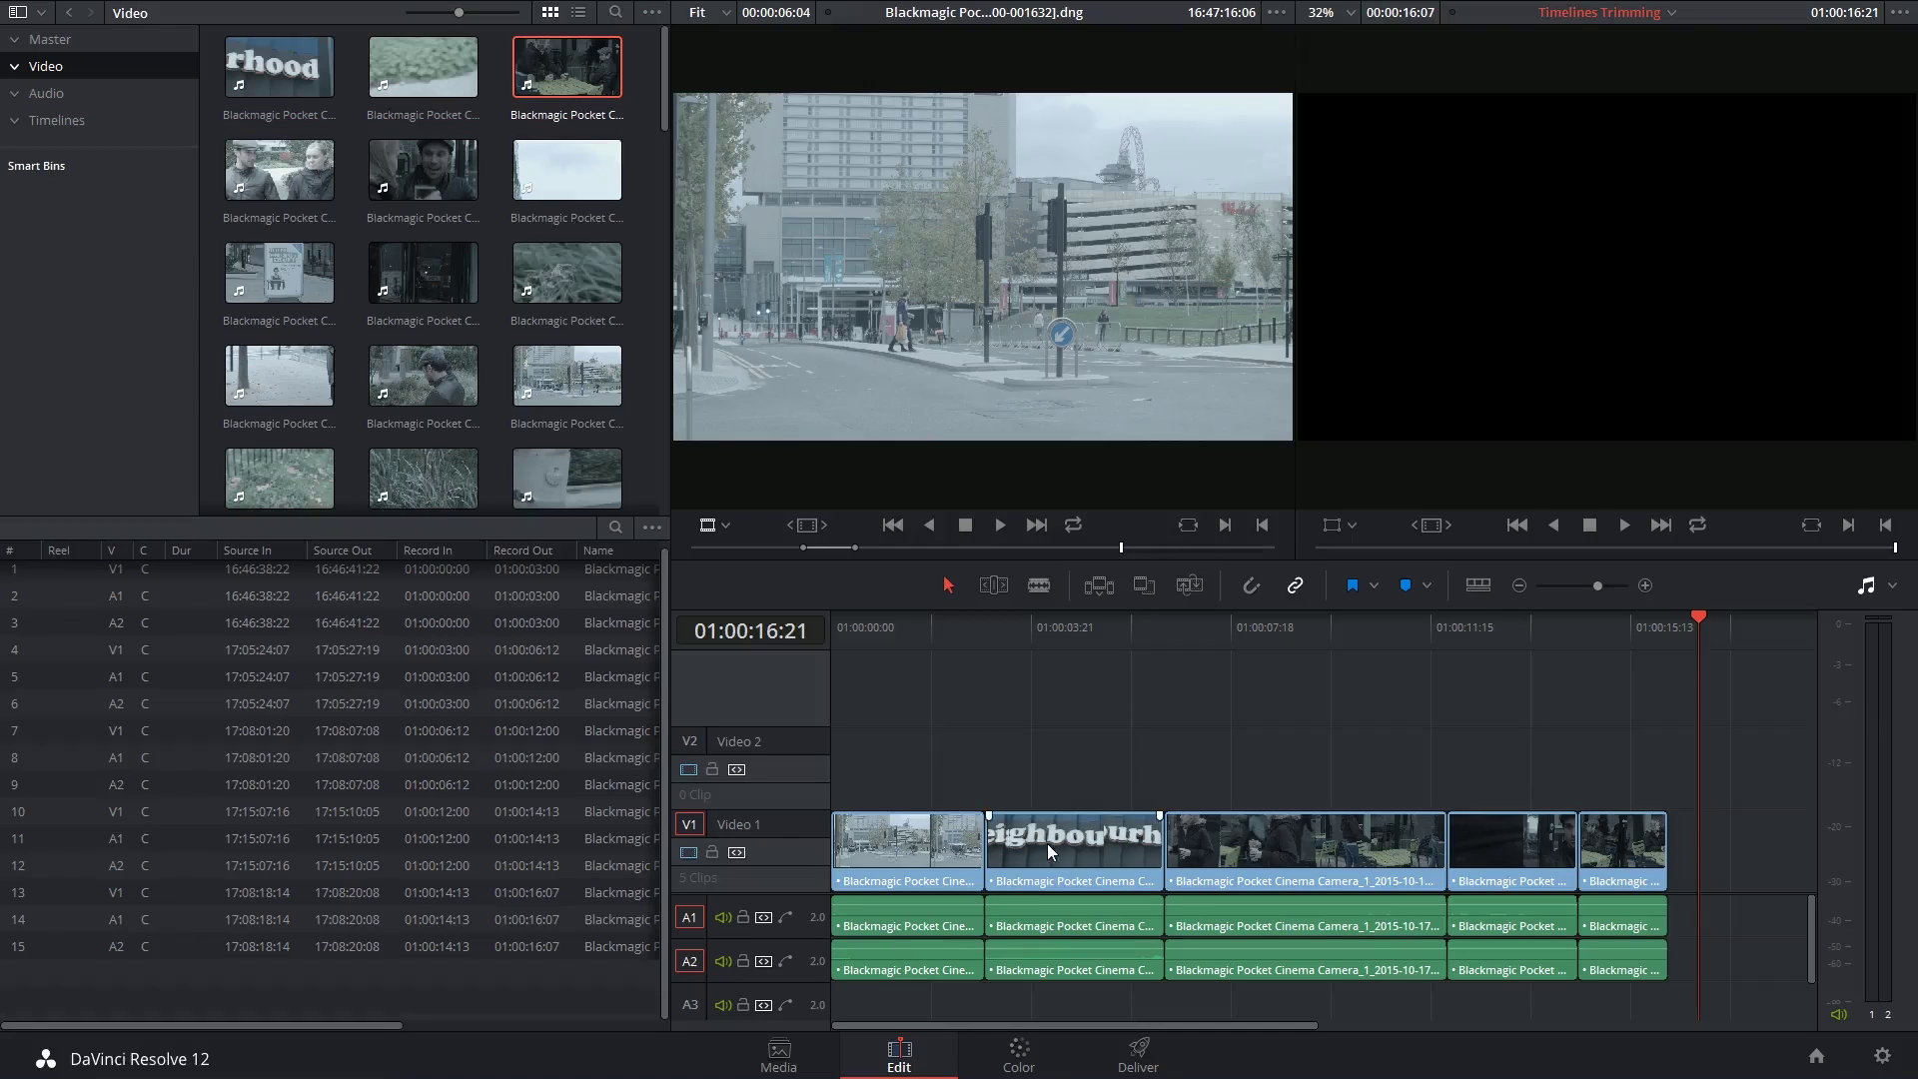
{"action": "left_click", "coordinate": [1075, 845]}
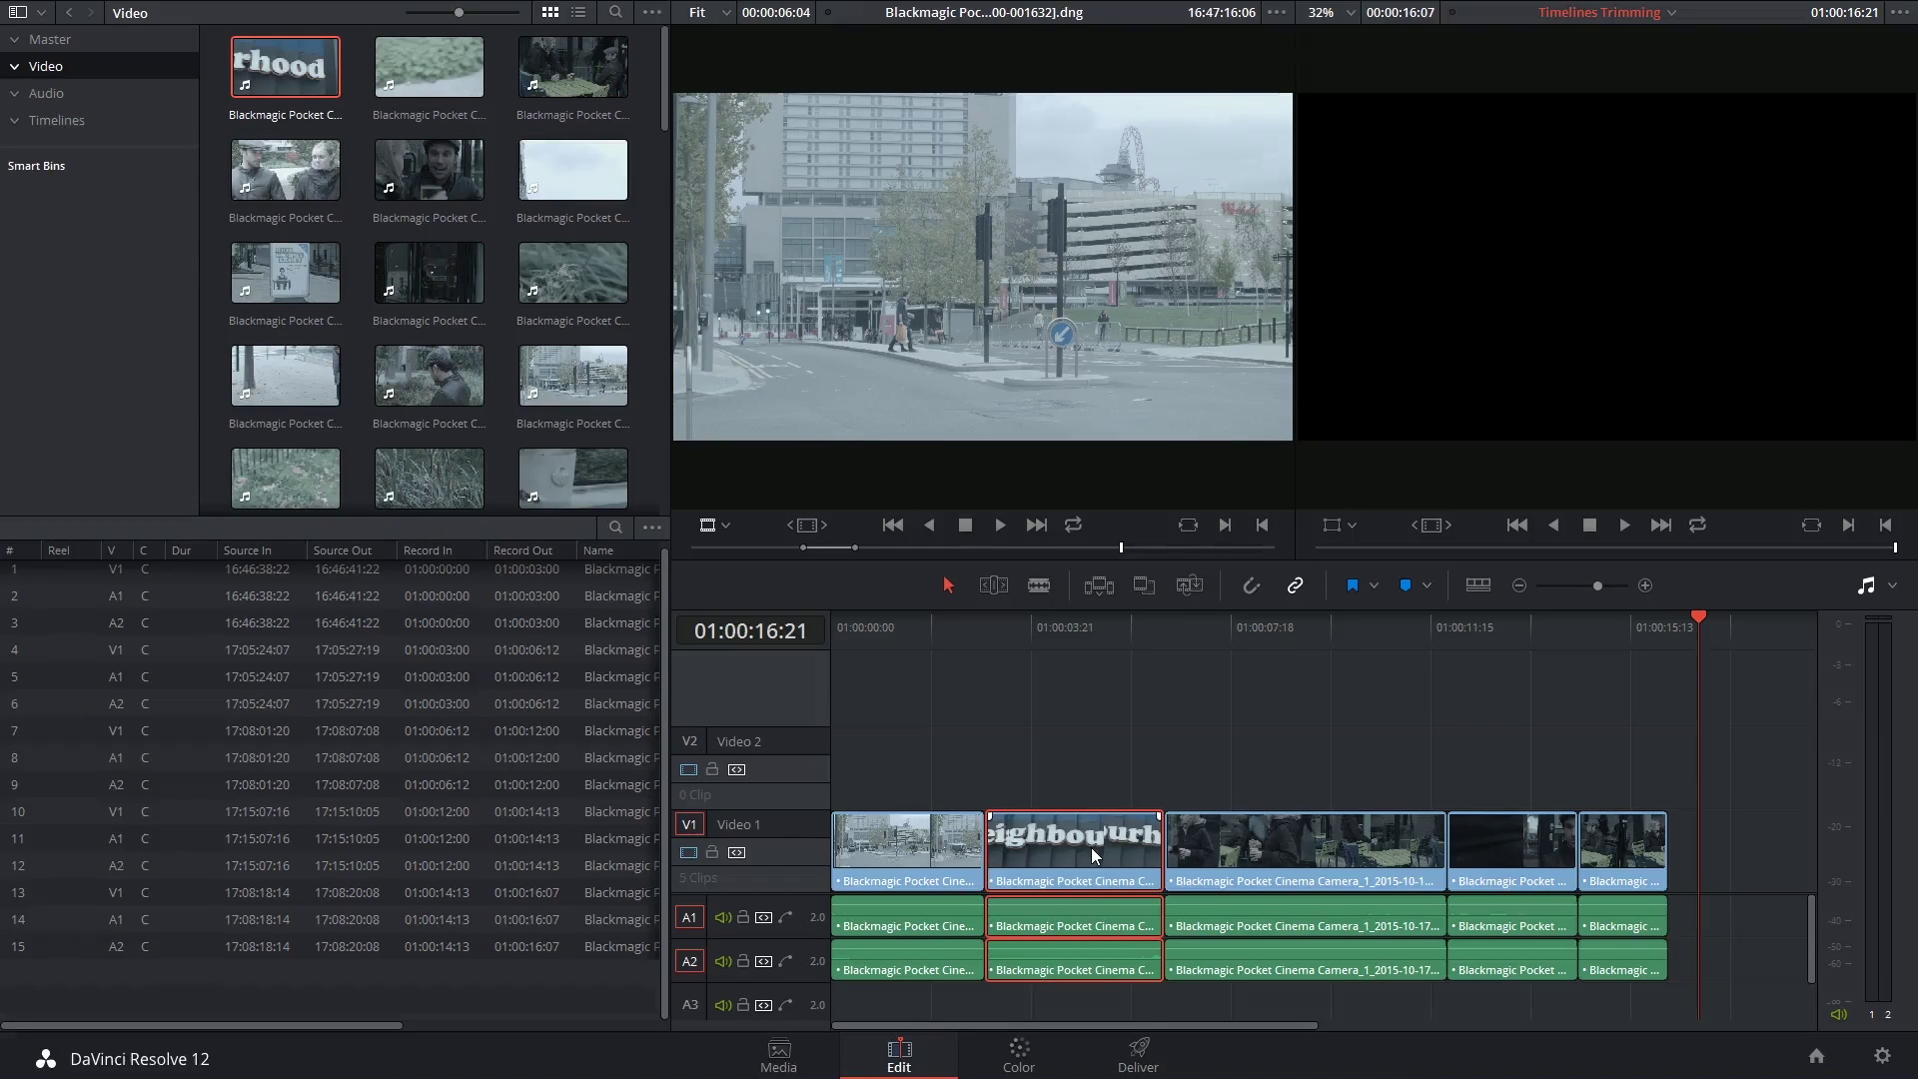
{"action": "mouse_move", "coordinate": [1091, 847]}
{"action": "left_mouse_down"}
{"action": "mouse_move", "coordinate": [901, 848]}
{"action": "mouse_move", "coordinate": [1264, 839]}
{"action": "mouse_move", "coordinate": [927, 831]}
{"action": "mouse_move", "coordinate": [1651, 829]}
{"action": "mouse_move", "coordinate": [1081, 814]}
{"action": "mouse_move", "coordinate": [1682, 879]}
{"action": "mouse_move", "coordinate": [1079, 831]}
{"action": "left_mouse_up"}
{"action": "key", "text": "ctrl+shift"}
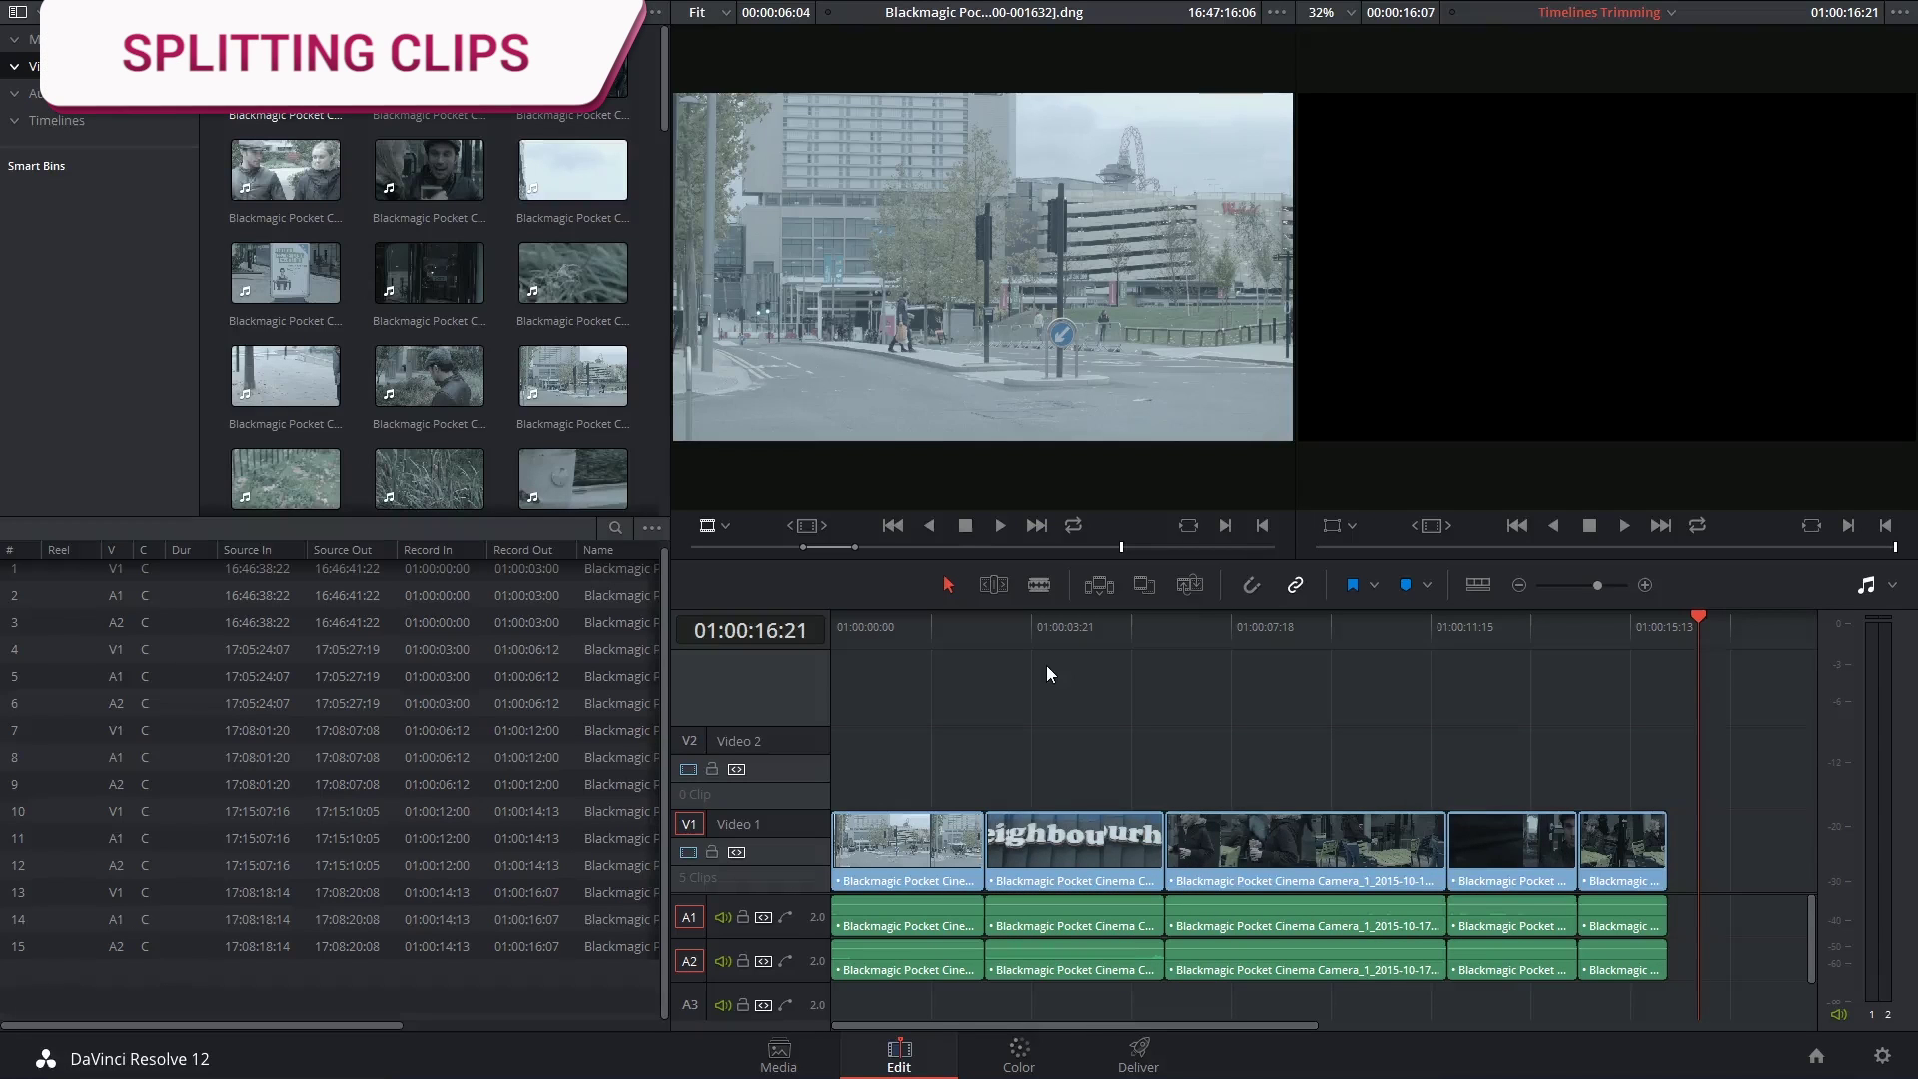
Step: Cut the second clip in two with the Blade tool, then return to Normal Edit Mode
{"action": "left_click", "coordinate": [1040, 588]}
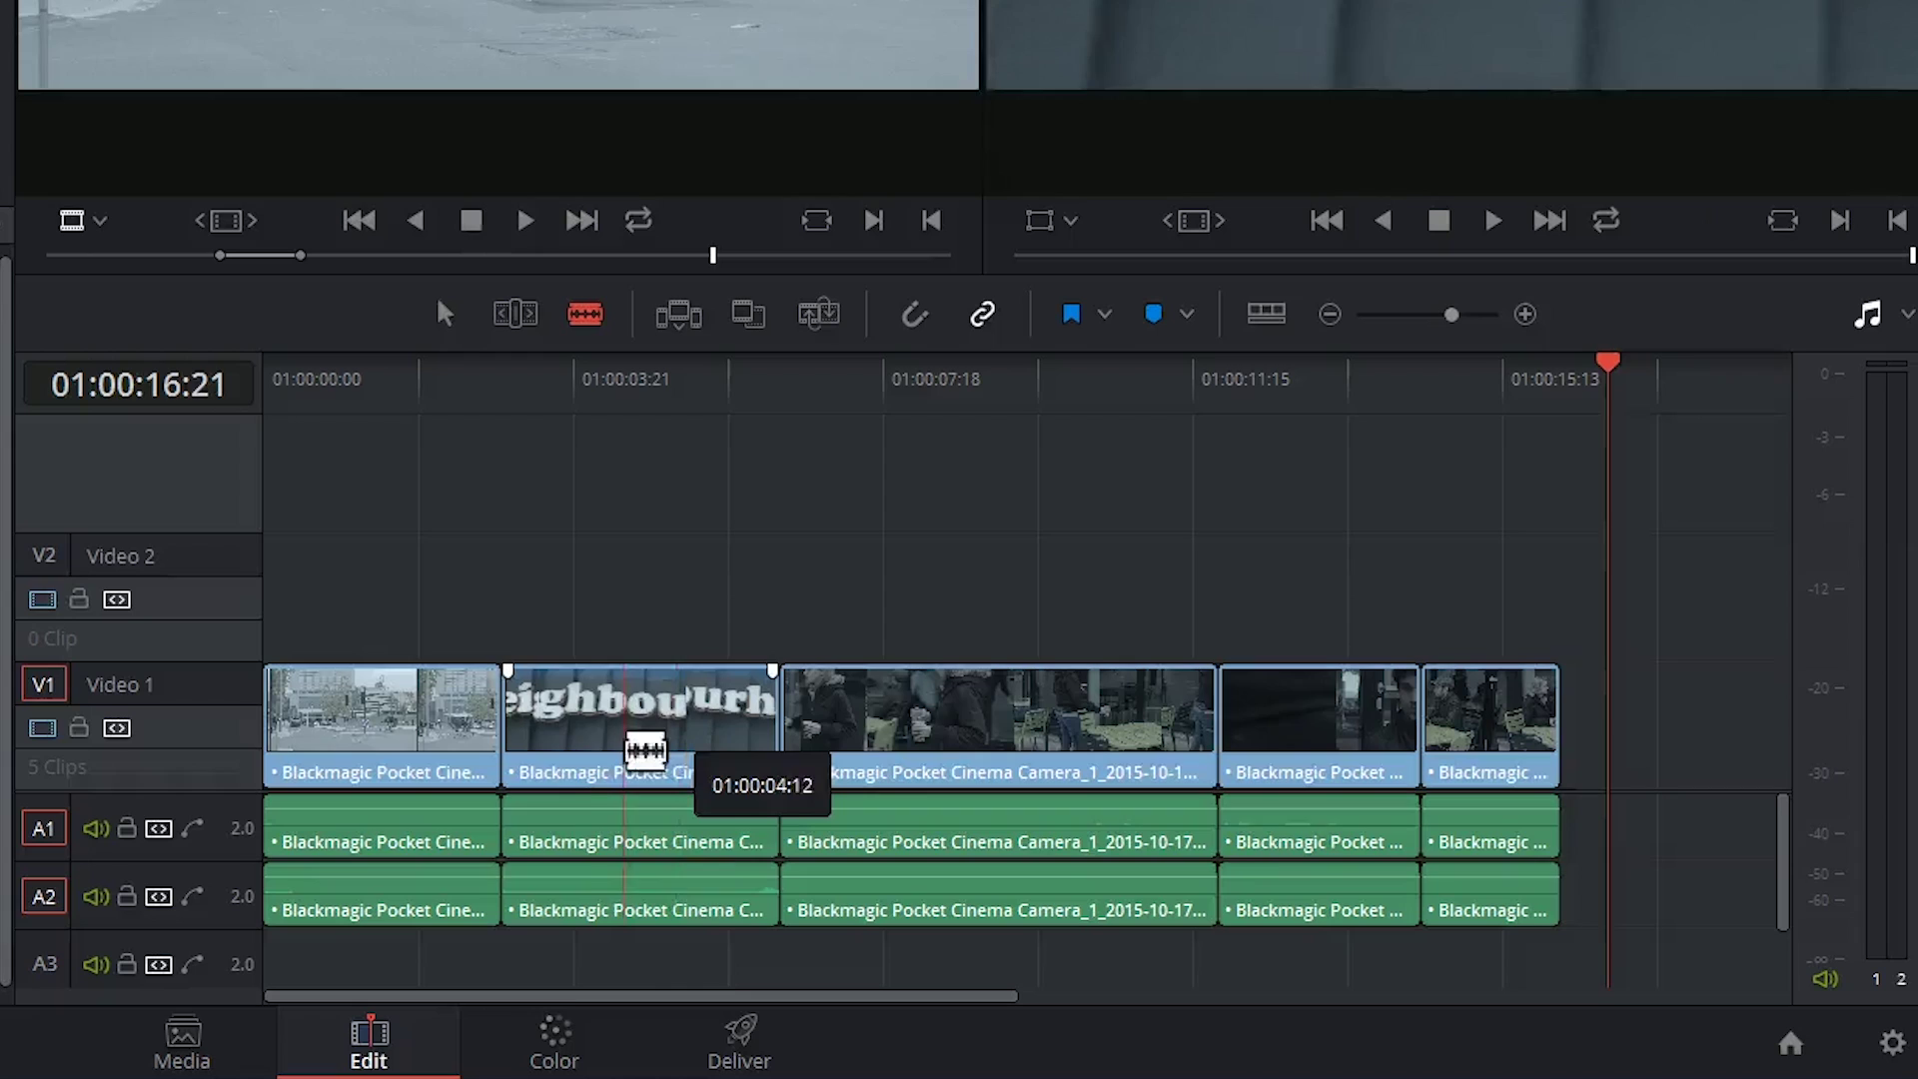
{"action": "left_click", "coordinate": [589, 744]}
{"action": "left_click", "coordinate": [445, 315]}
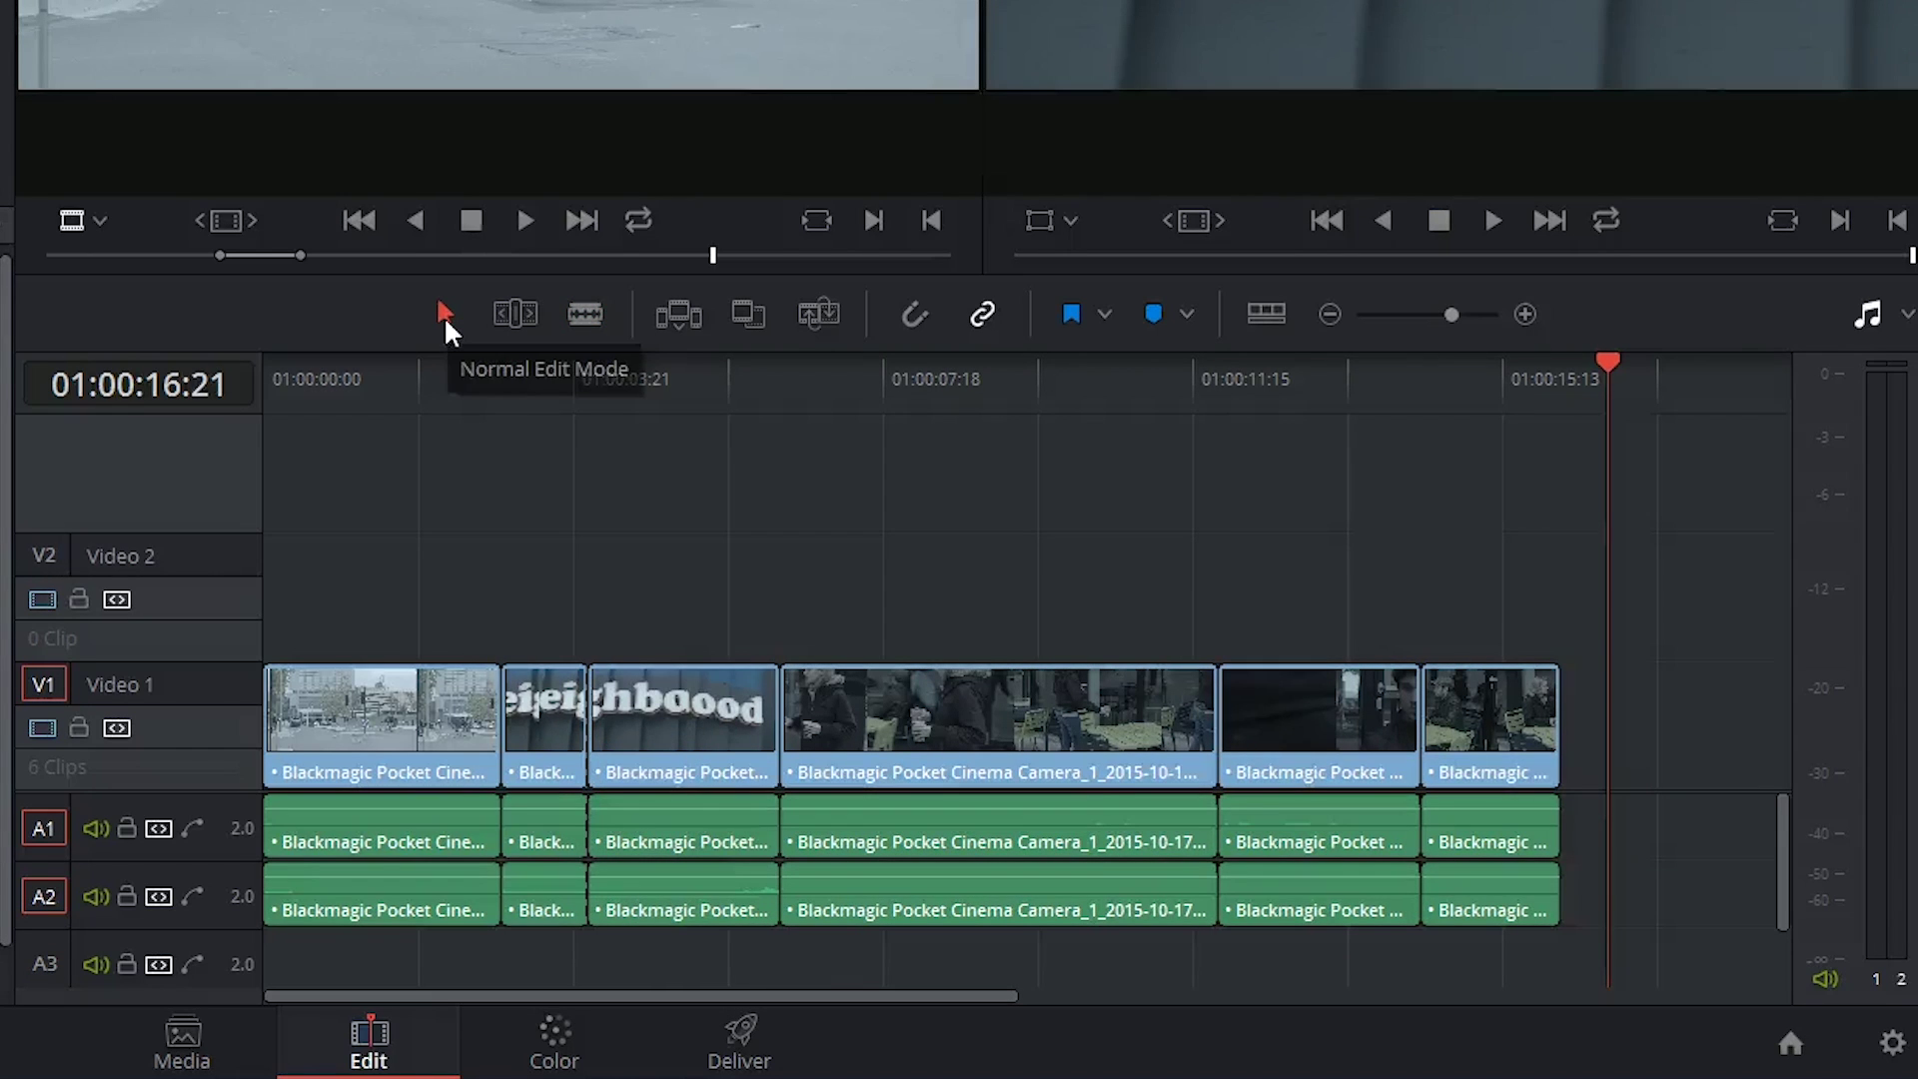
{"action": "key", "text": "a"}
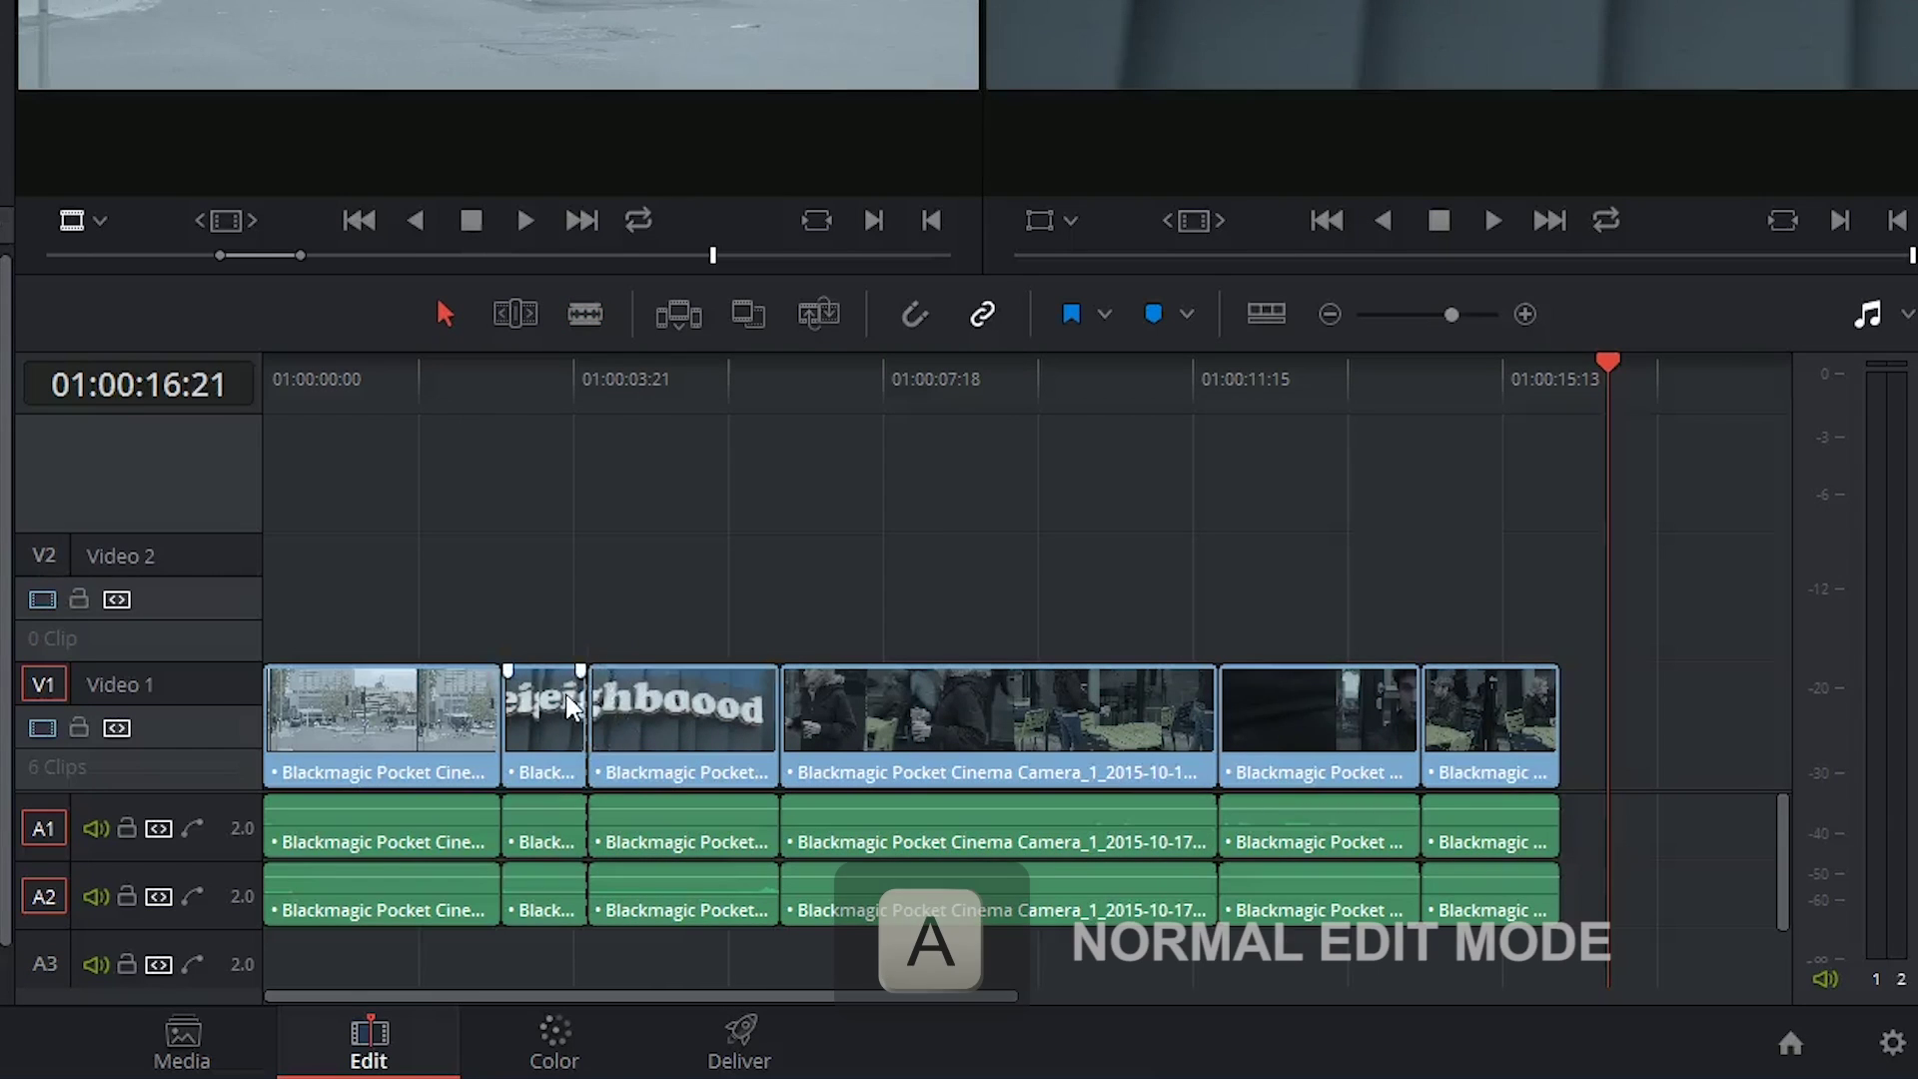
Step: Test-move the short split piece, undo it, and zoom in on the 01:00:03:17 split
{"action": "left_click_drag", "start_coordinate": [544, 710], "coordinate": [926, 705]}
{"action": "left_click_drag", "start_coordinate": [1292, 652], "coordinate": [1419, 712]}
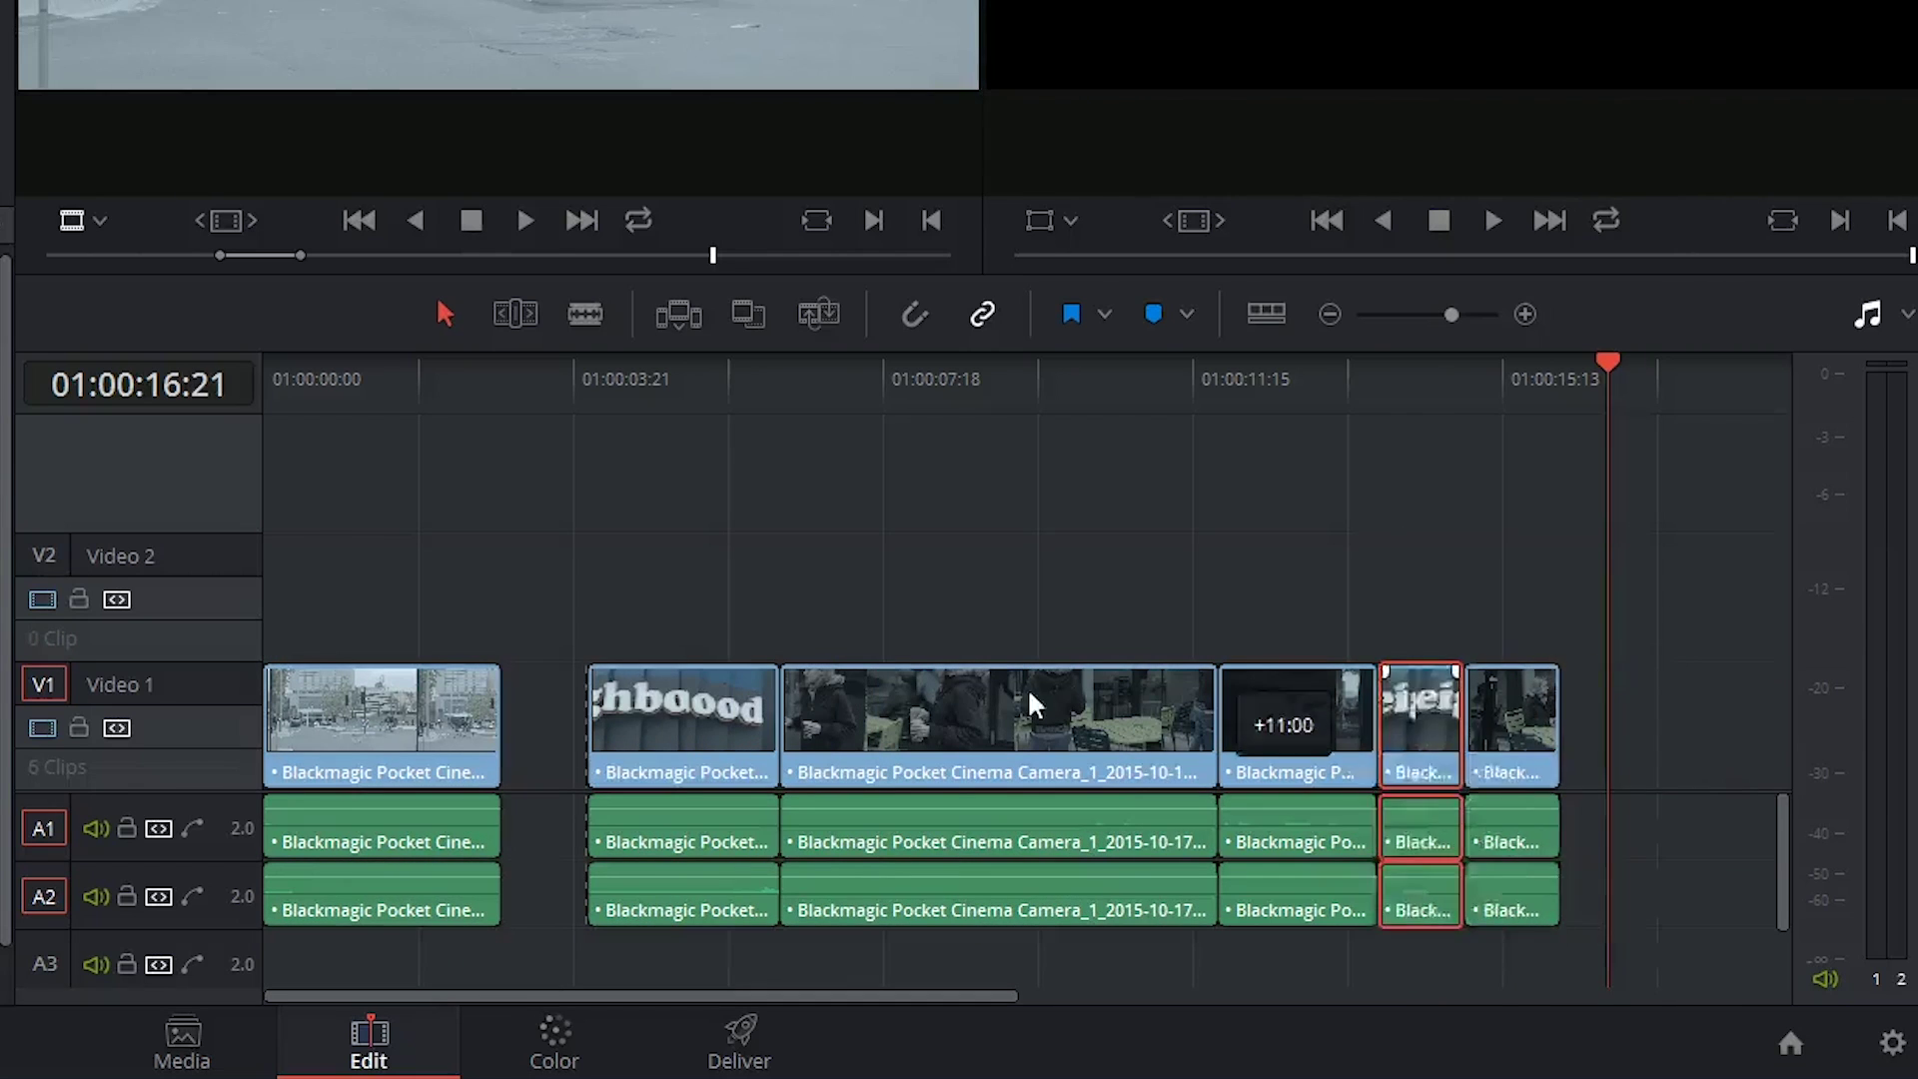
{"action": "key", "text": "ctrl+z"}
{"action": "left_click", "coordinate": [704, 555]}
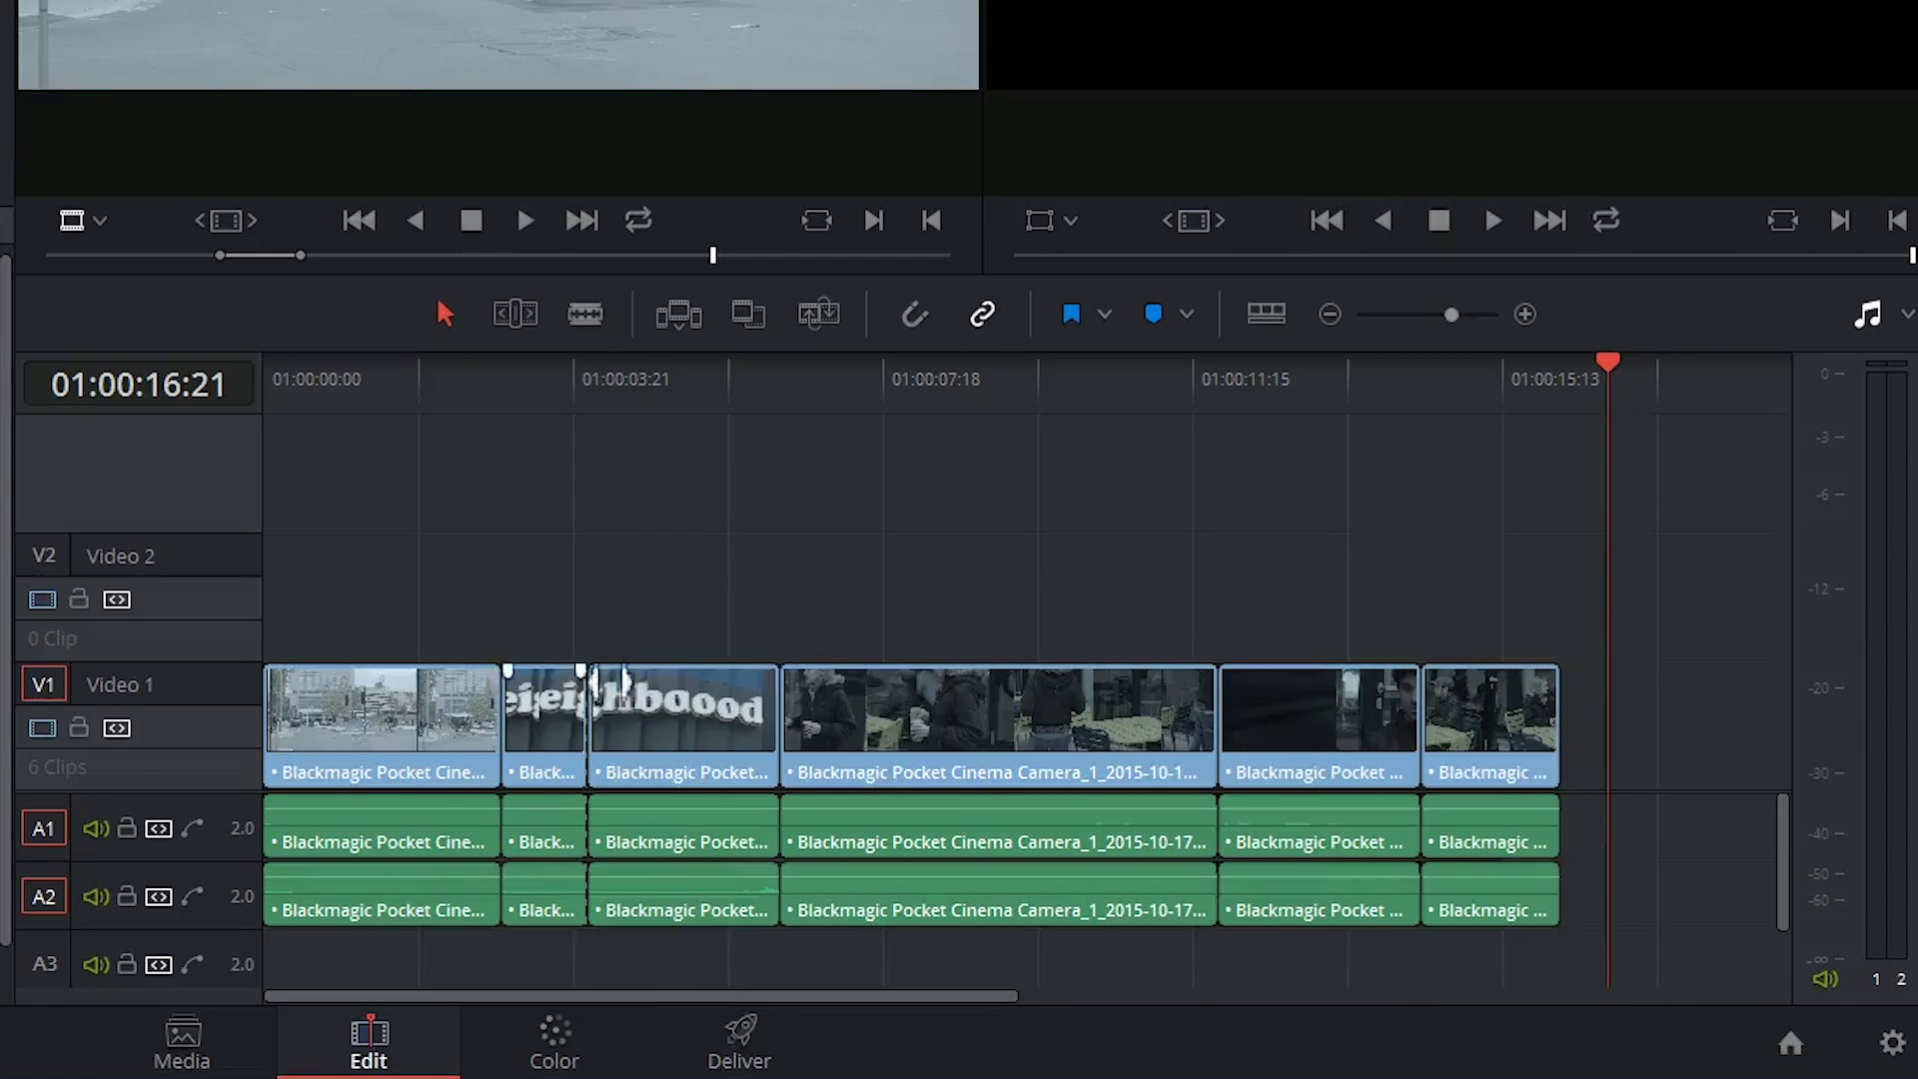
{"action": "left_click", "coordinate": [560, 394]}
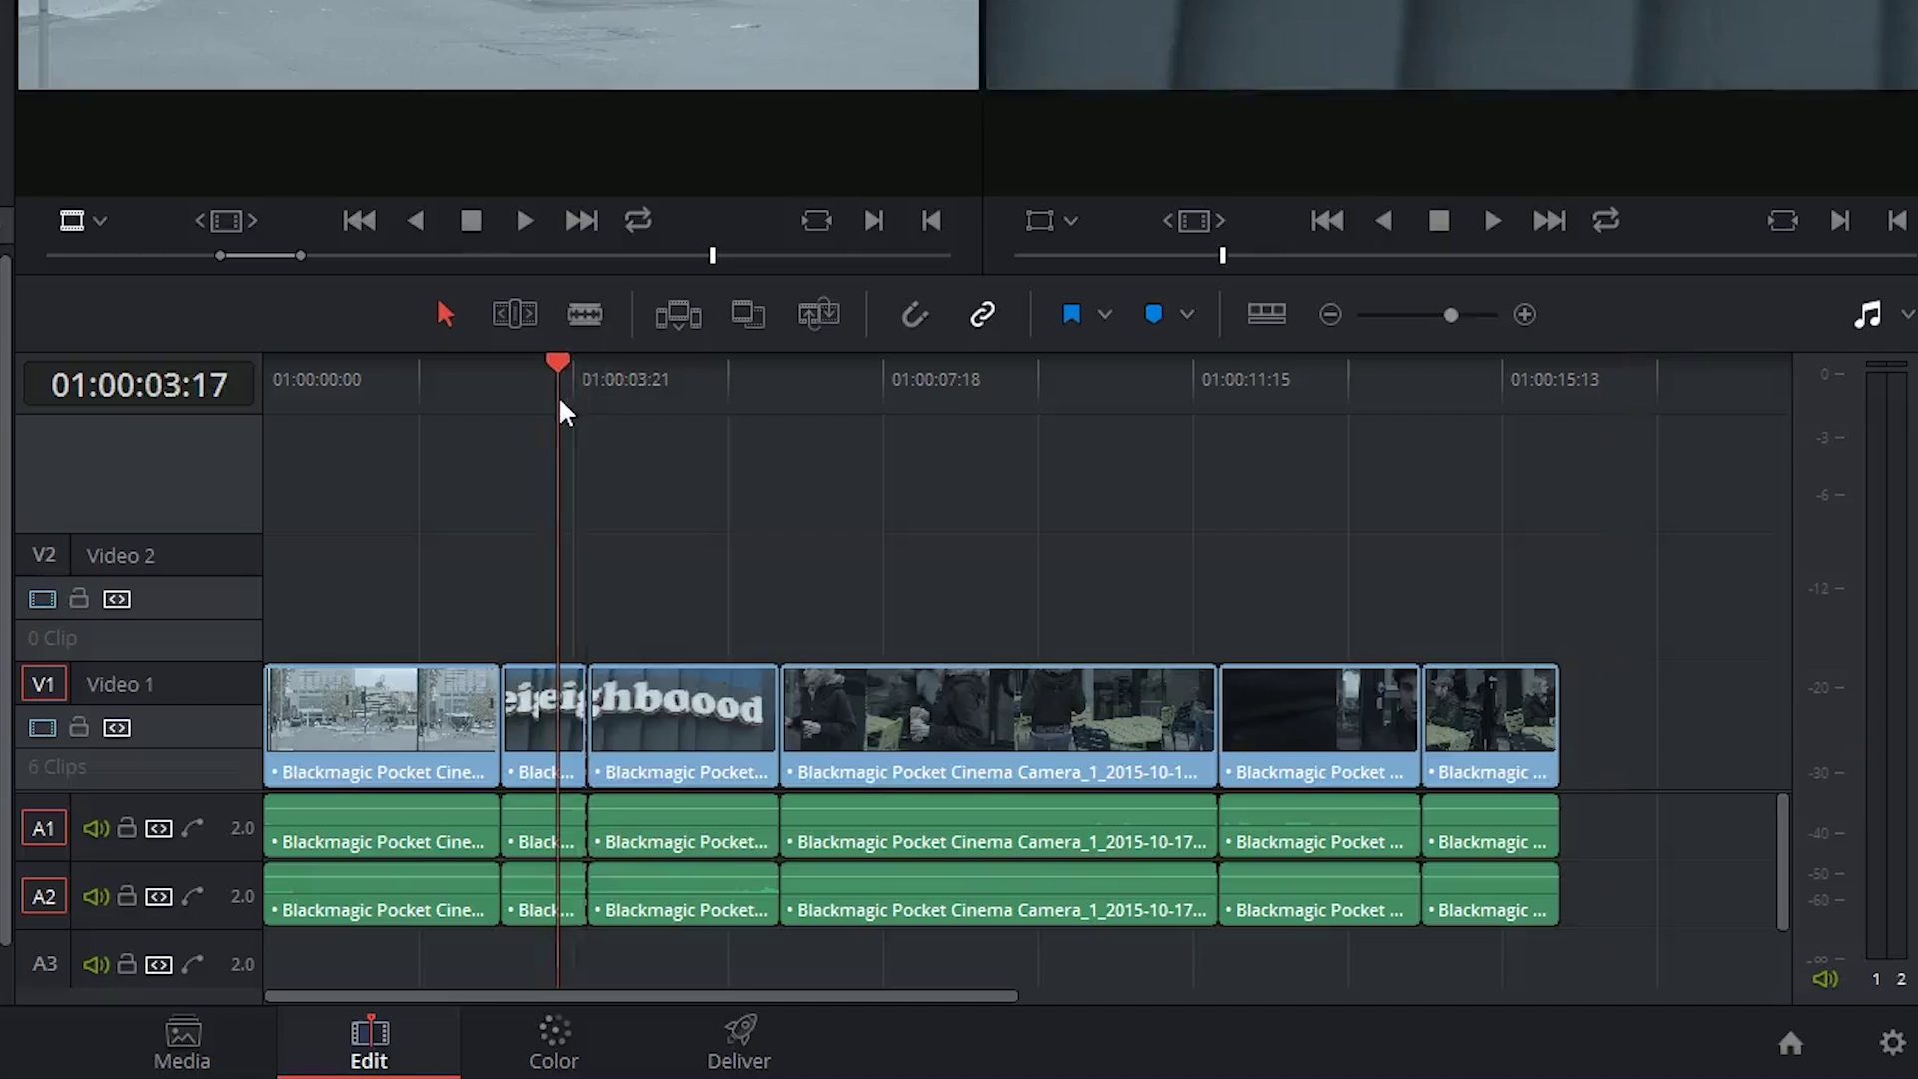
{"action": "key", "text": "ctrl+equal"}
{"action": "key", "text": "ctrl+equal"}
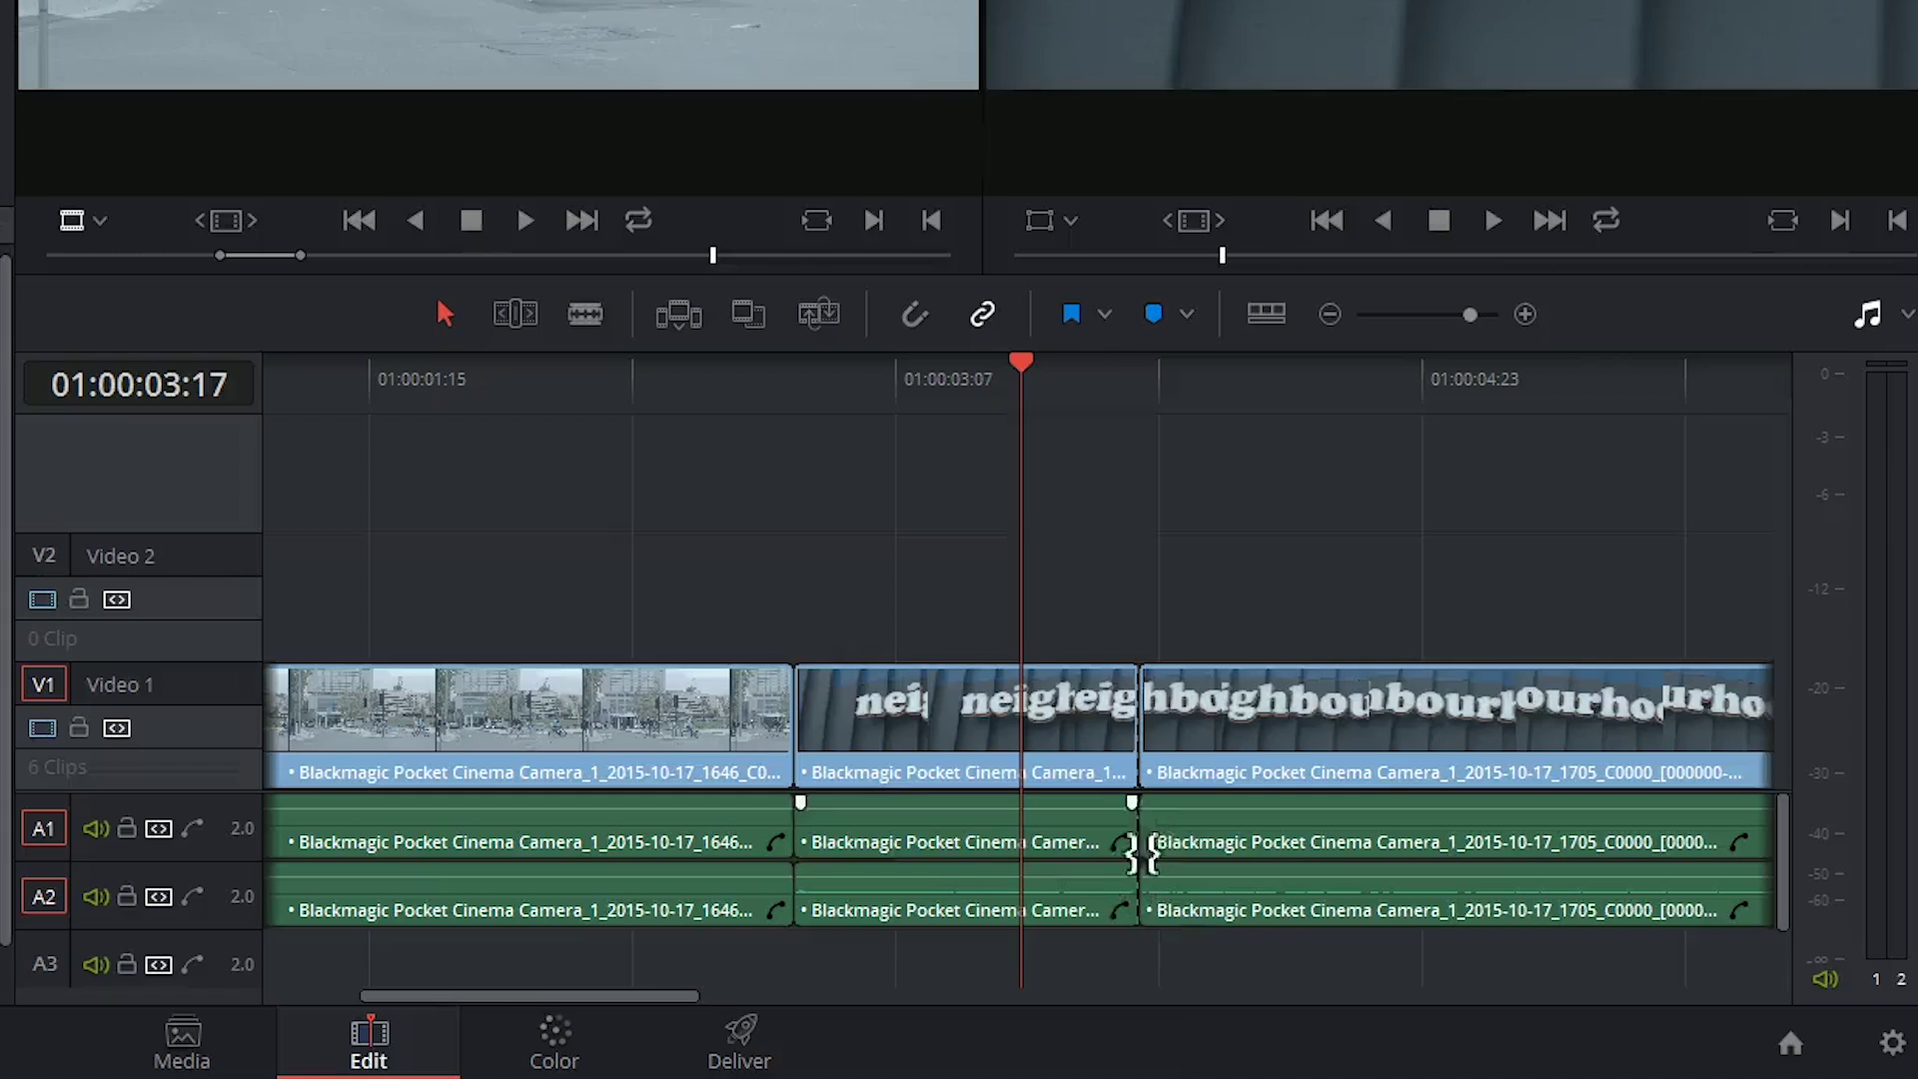
Step: Delete the edit point between the split sign halves with Backspace, then zoom out
{"action": "left_click", "coordinate": [1125, 392]}
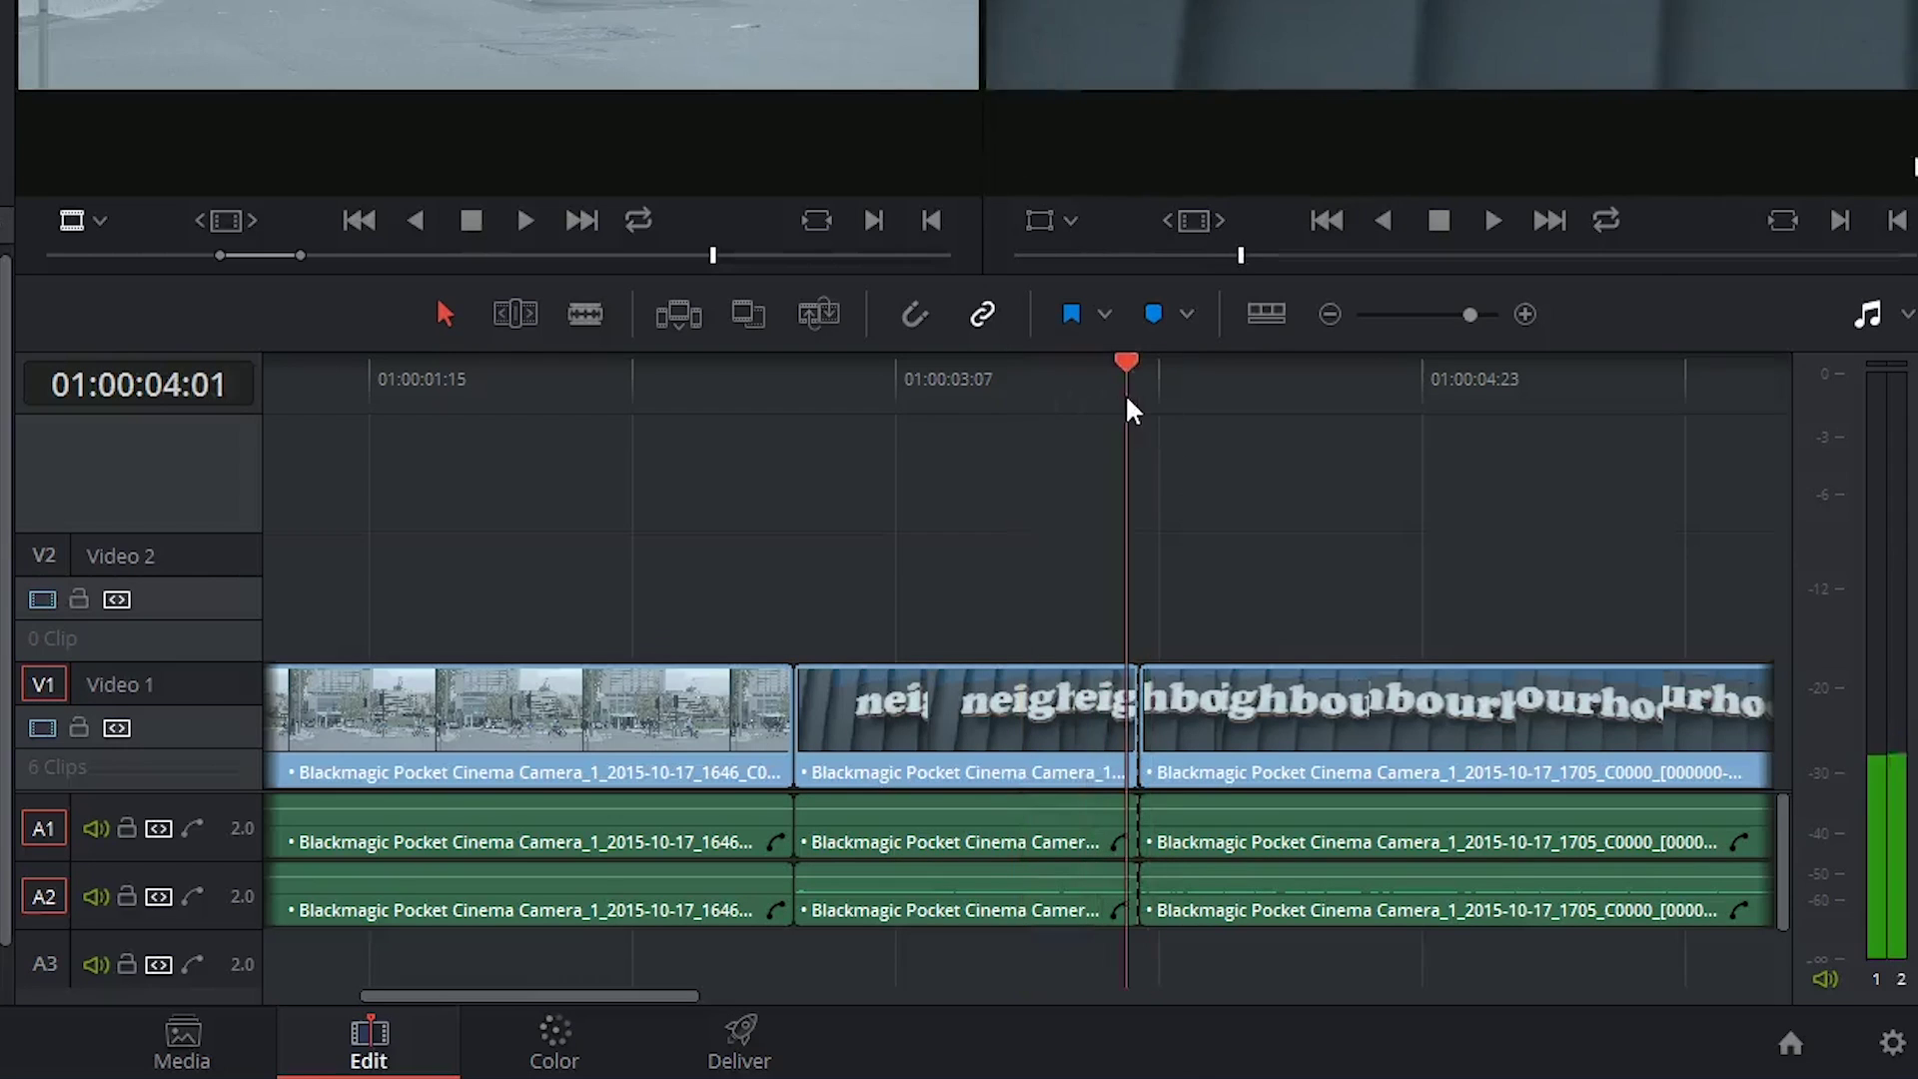
{"action": "left_click", "coordinate": [1124, 725]}
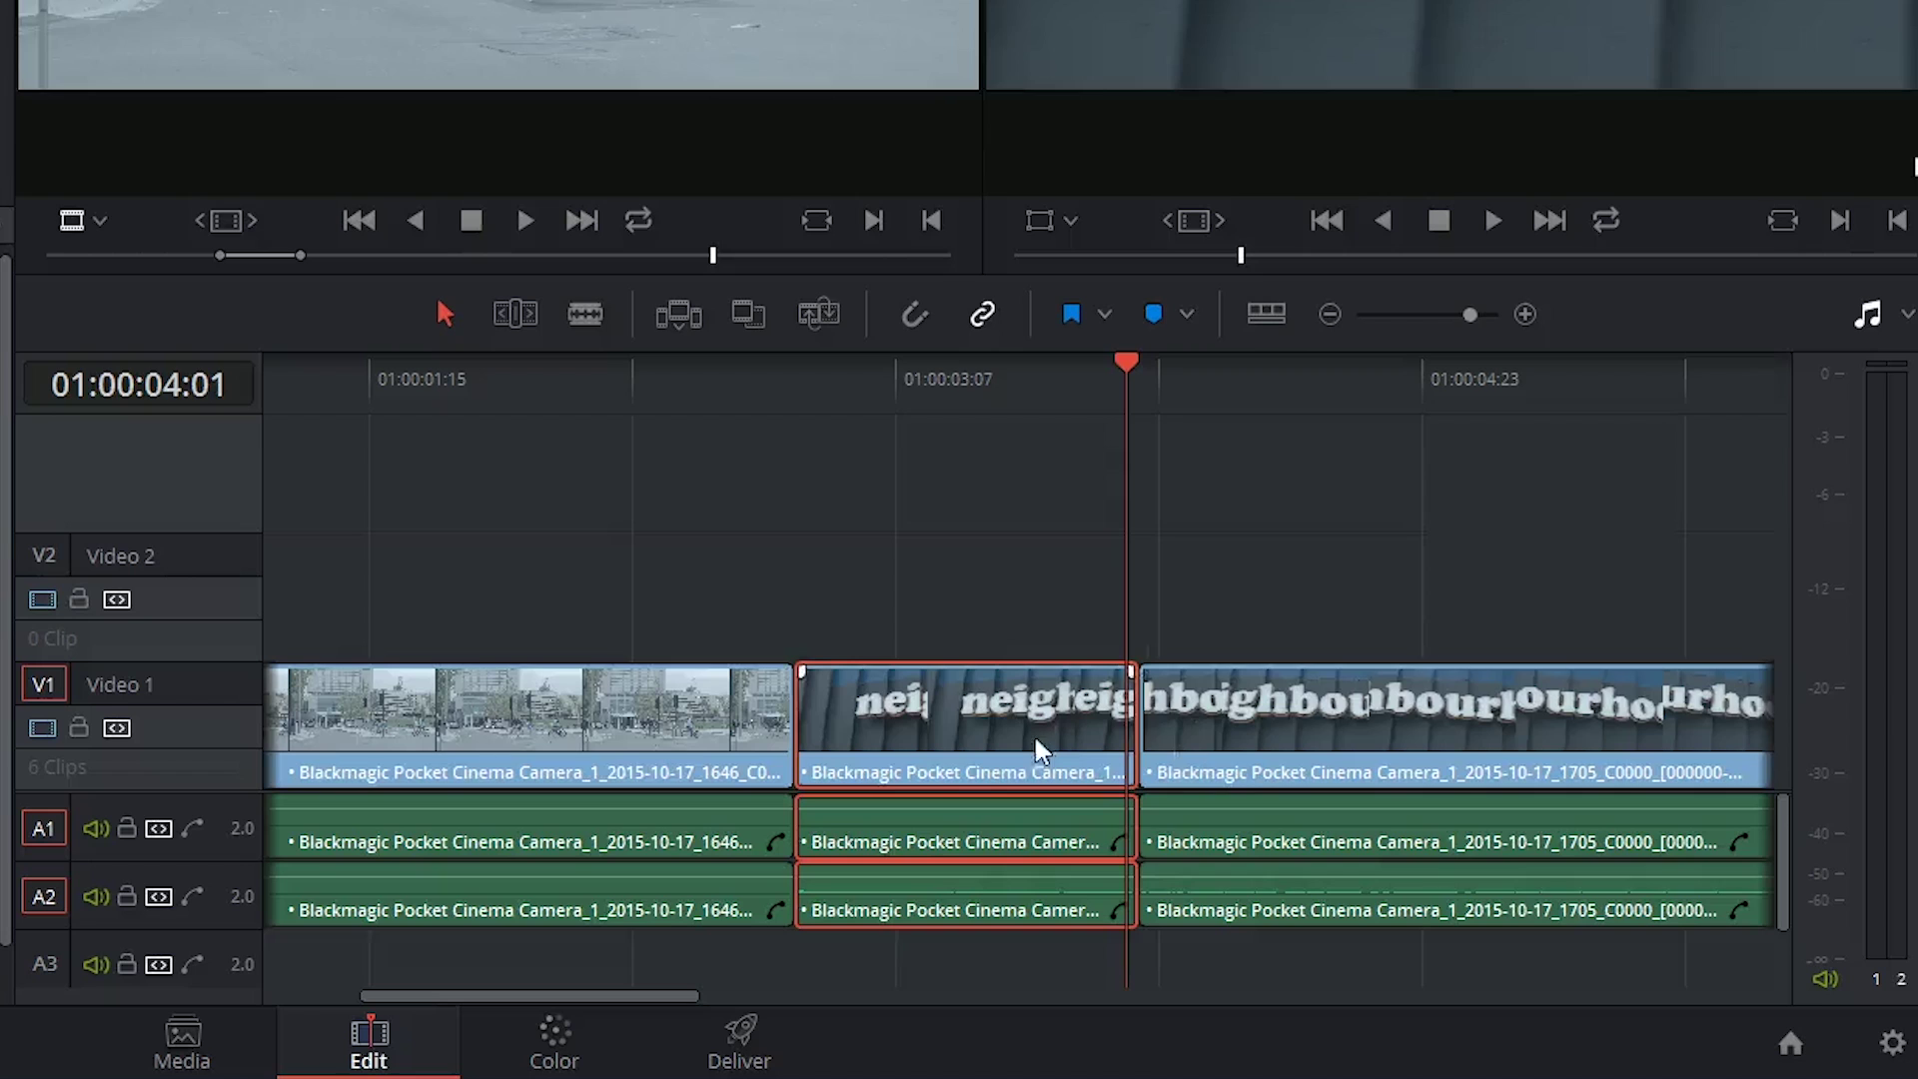
{"action": "left_click", "coordinate": [1182, 733]}
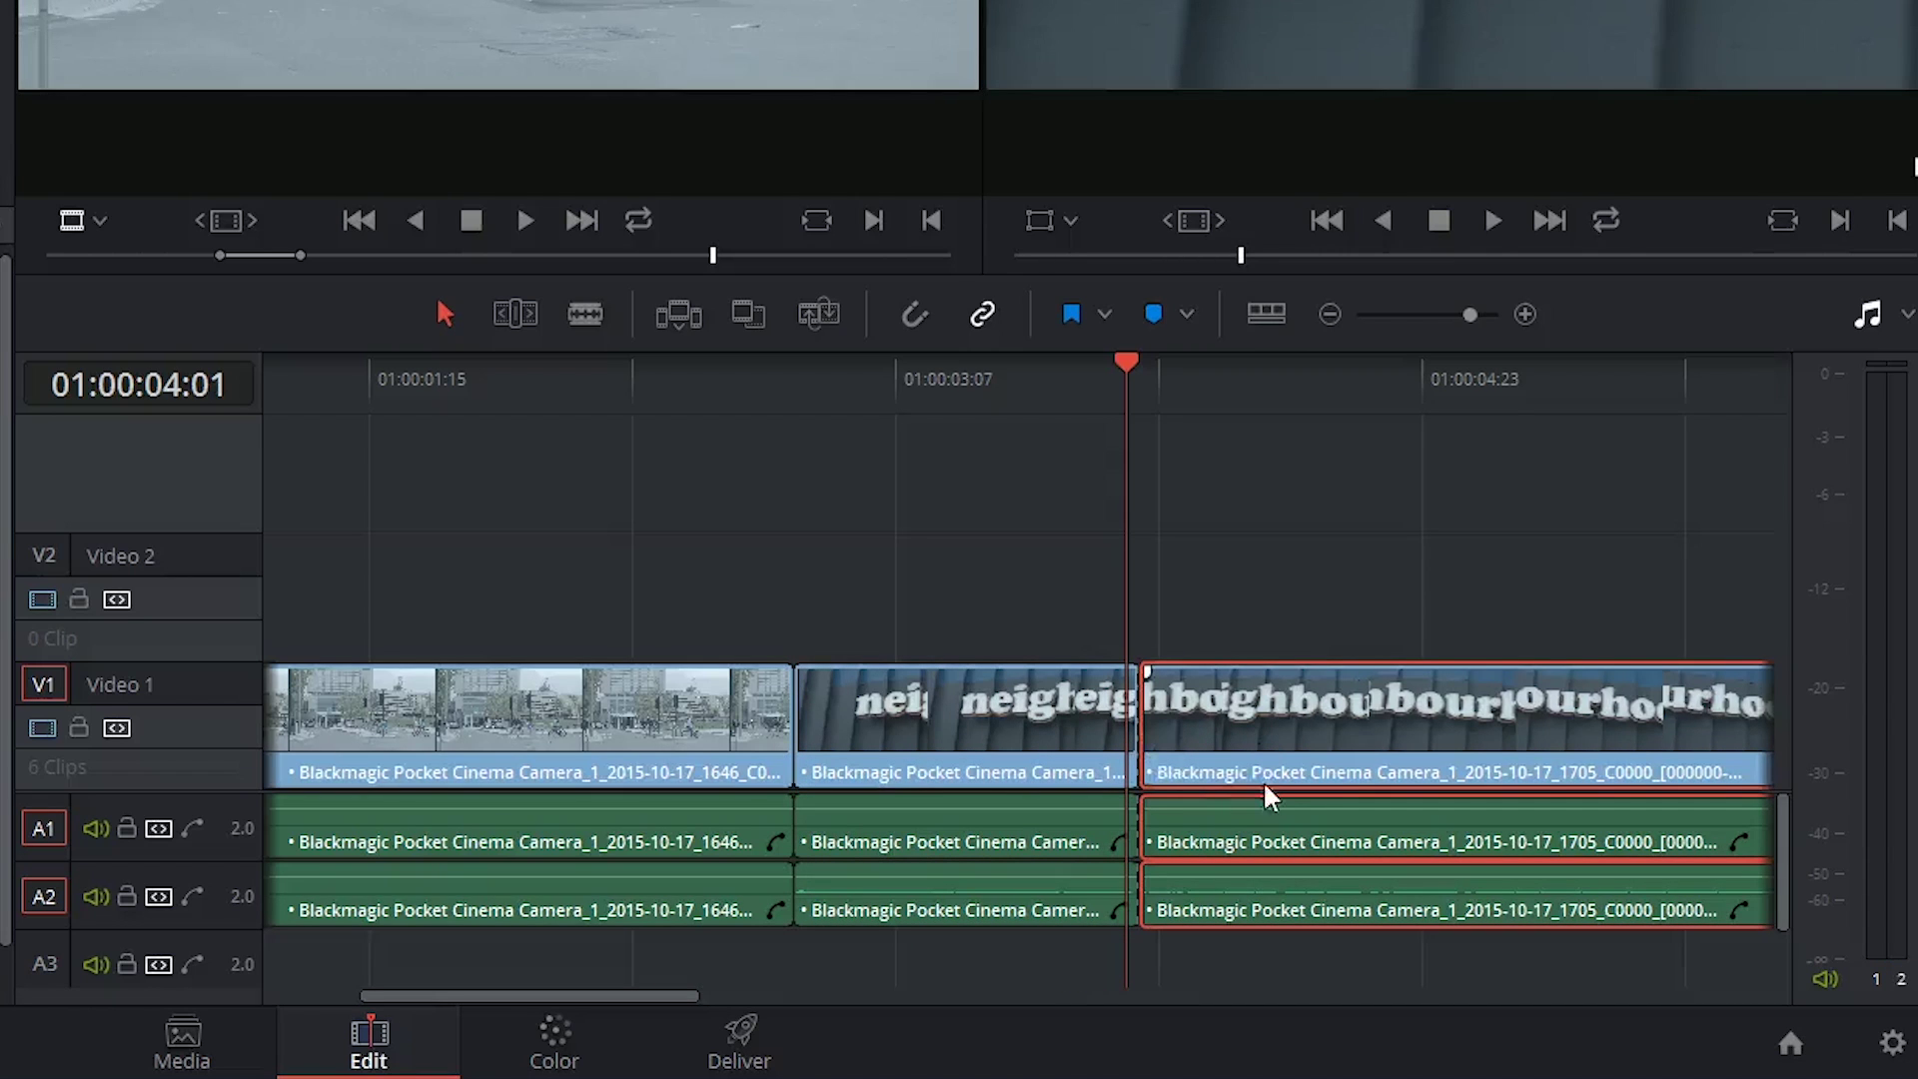
{"action": "left_click", "coordinate": [1147, 741]}
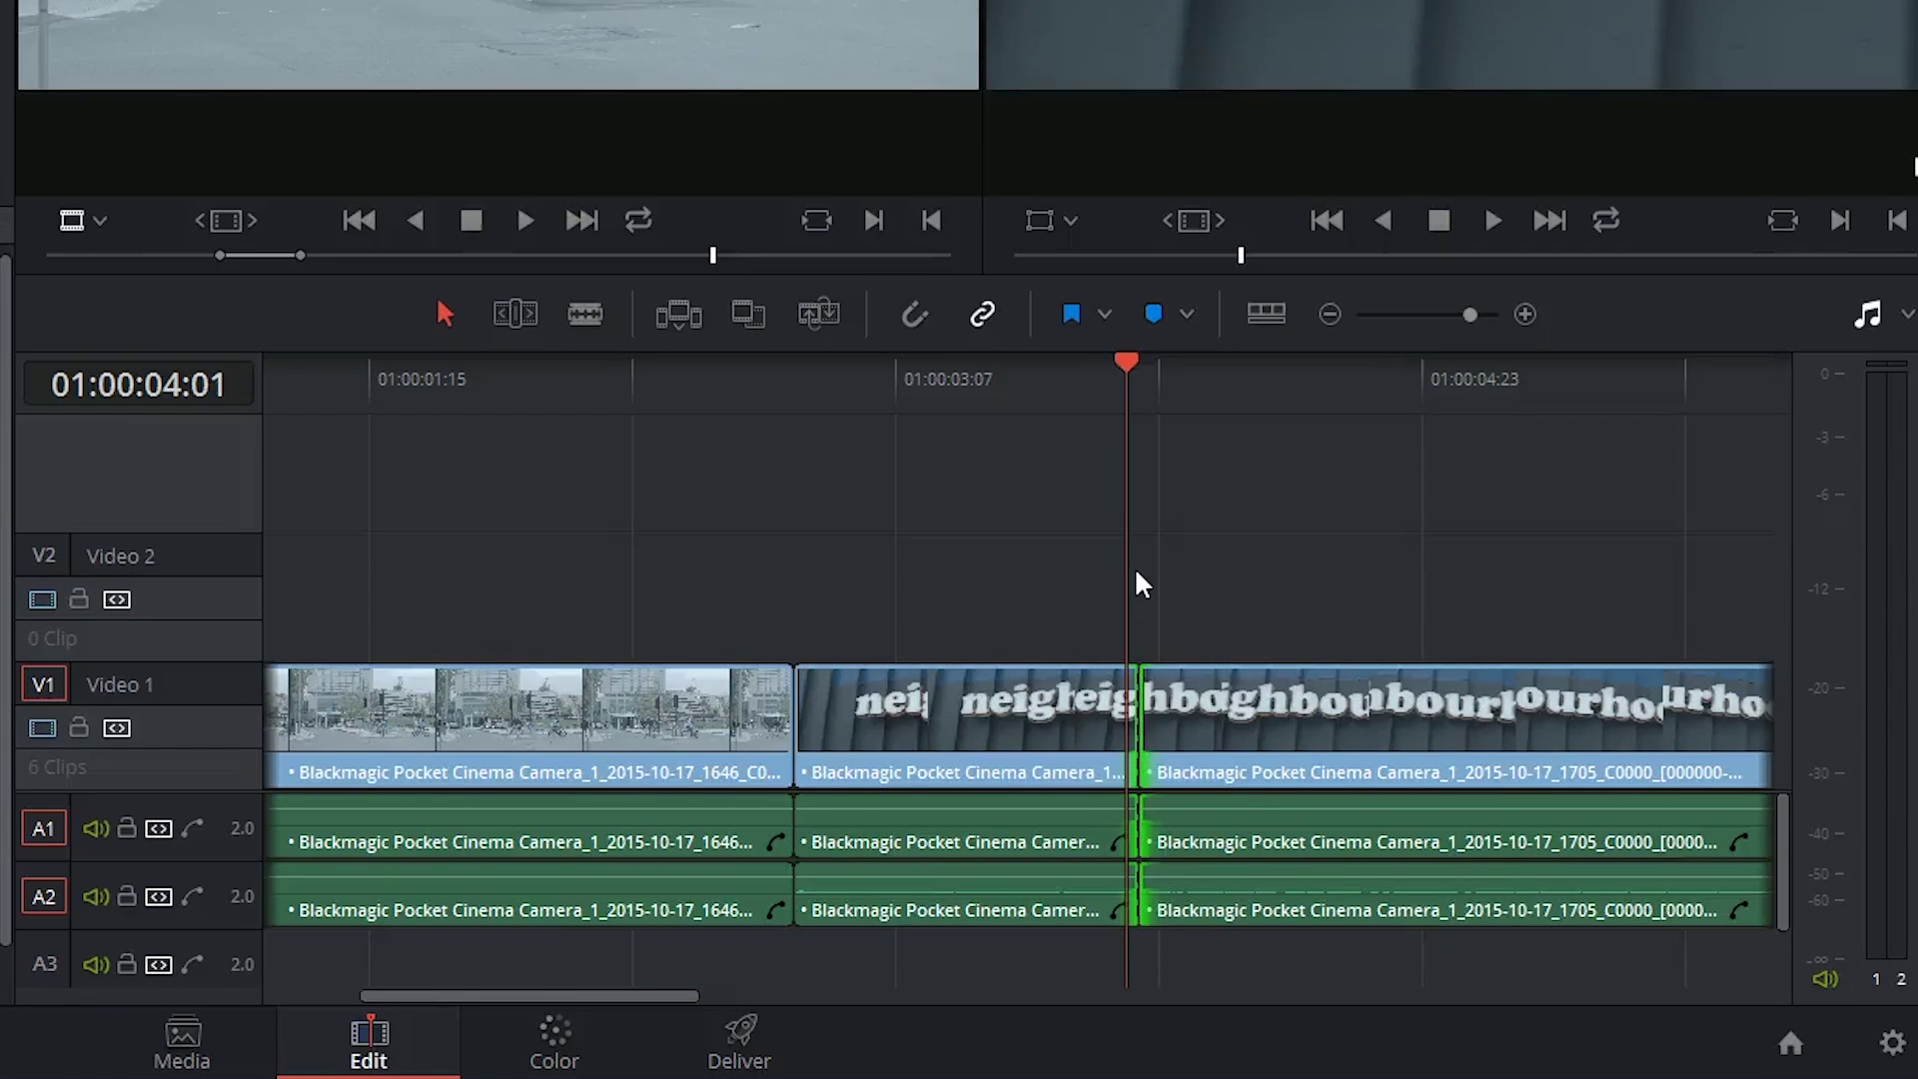
{"action": "left_click", "coordinate": [1095, 387]}
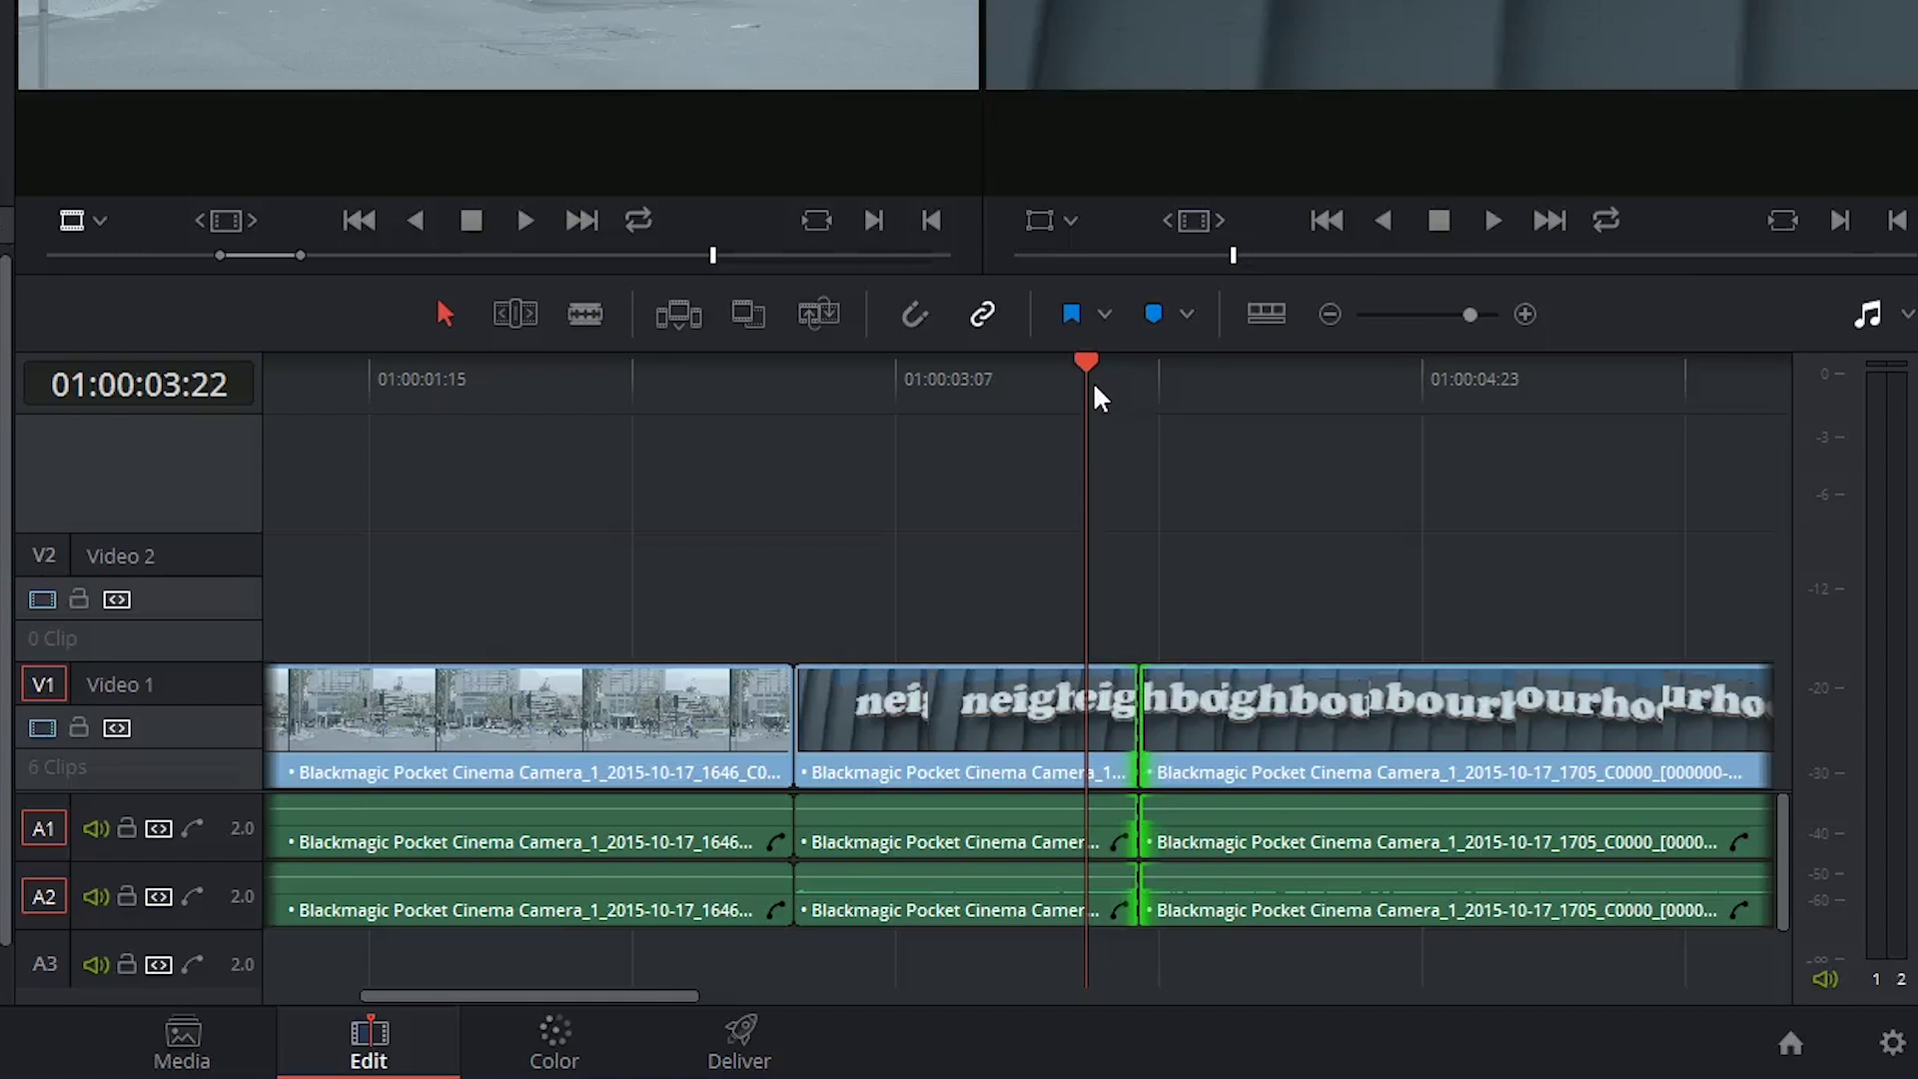
{"action": "left_click", "coordinate": [1185, 608]}
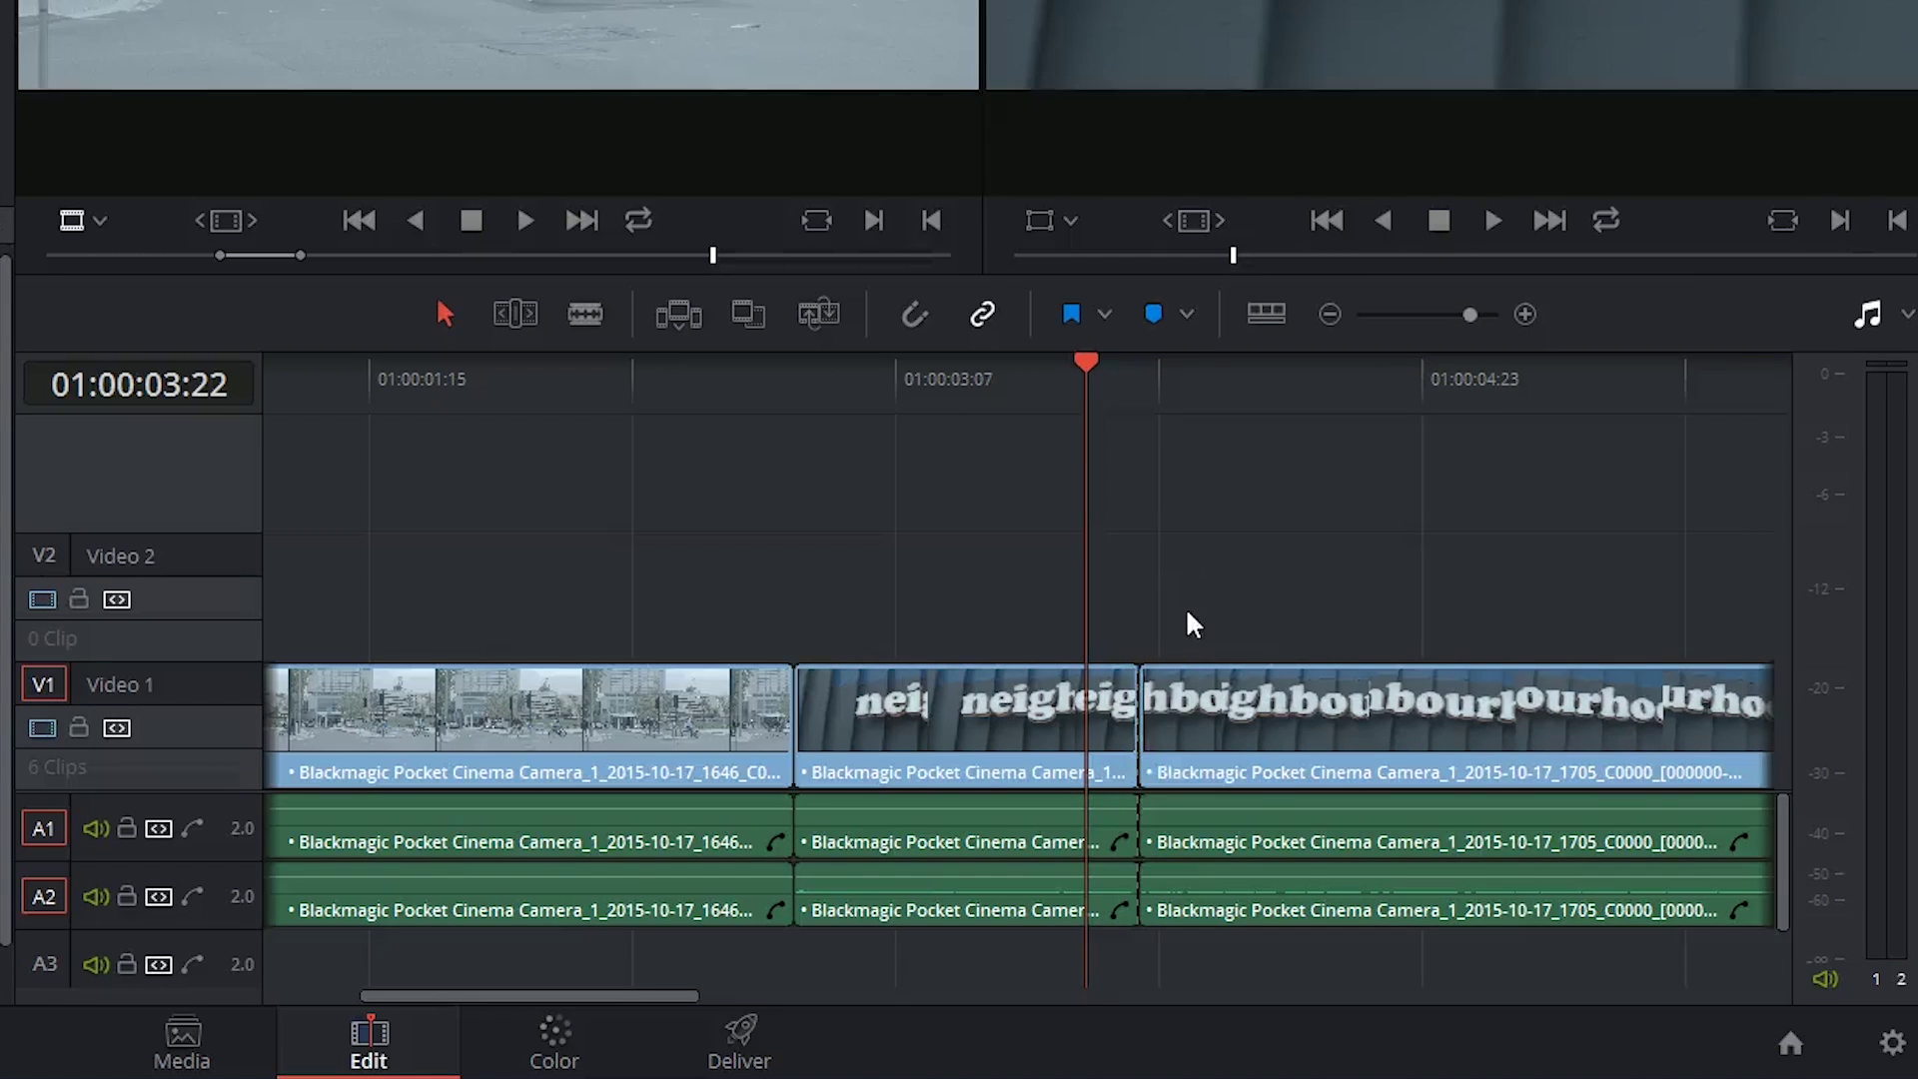
{"action": "left_click", "coordinate": [1149, 756]}
{"action": "key", "text": "BackSpace"}
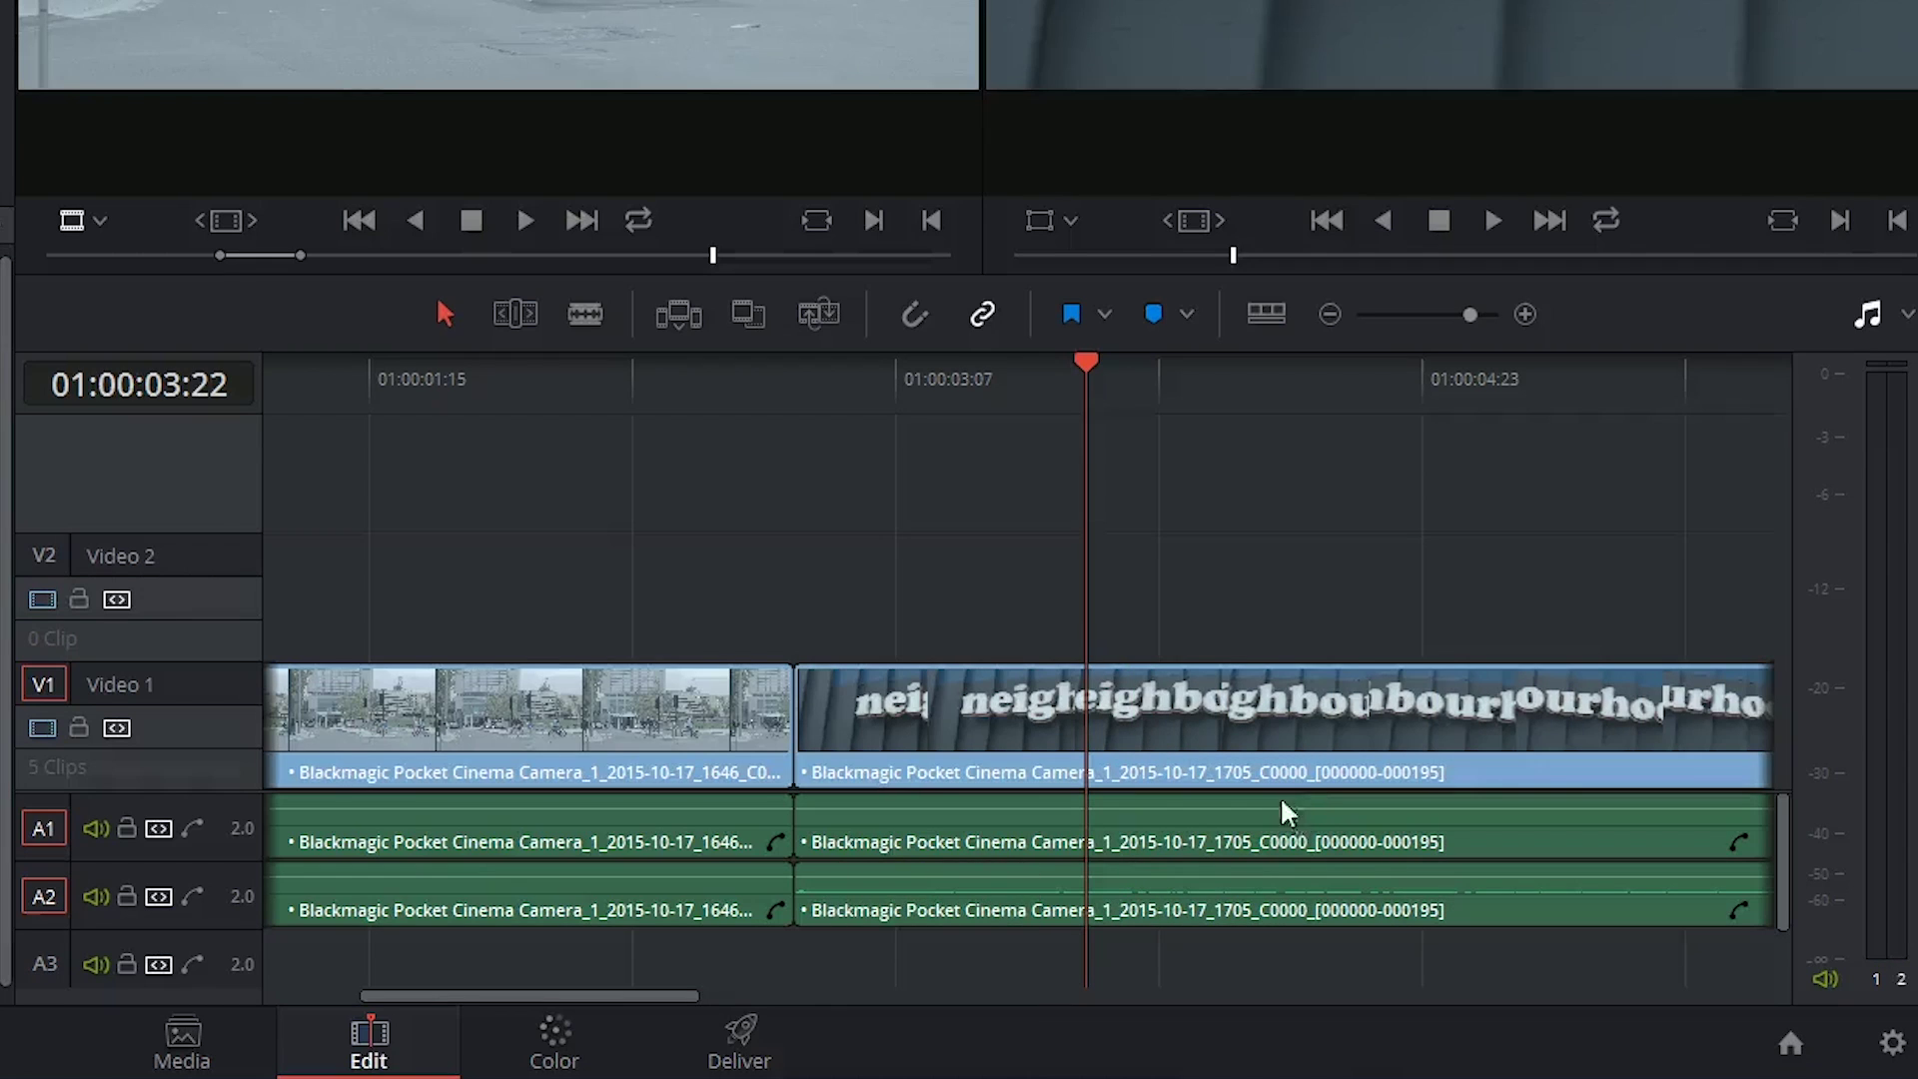
{"action": "key", "text": "ctrl+minus"}
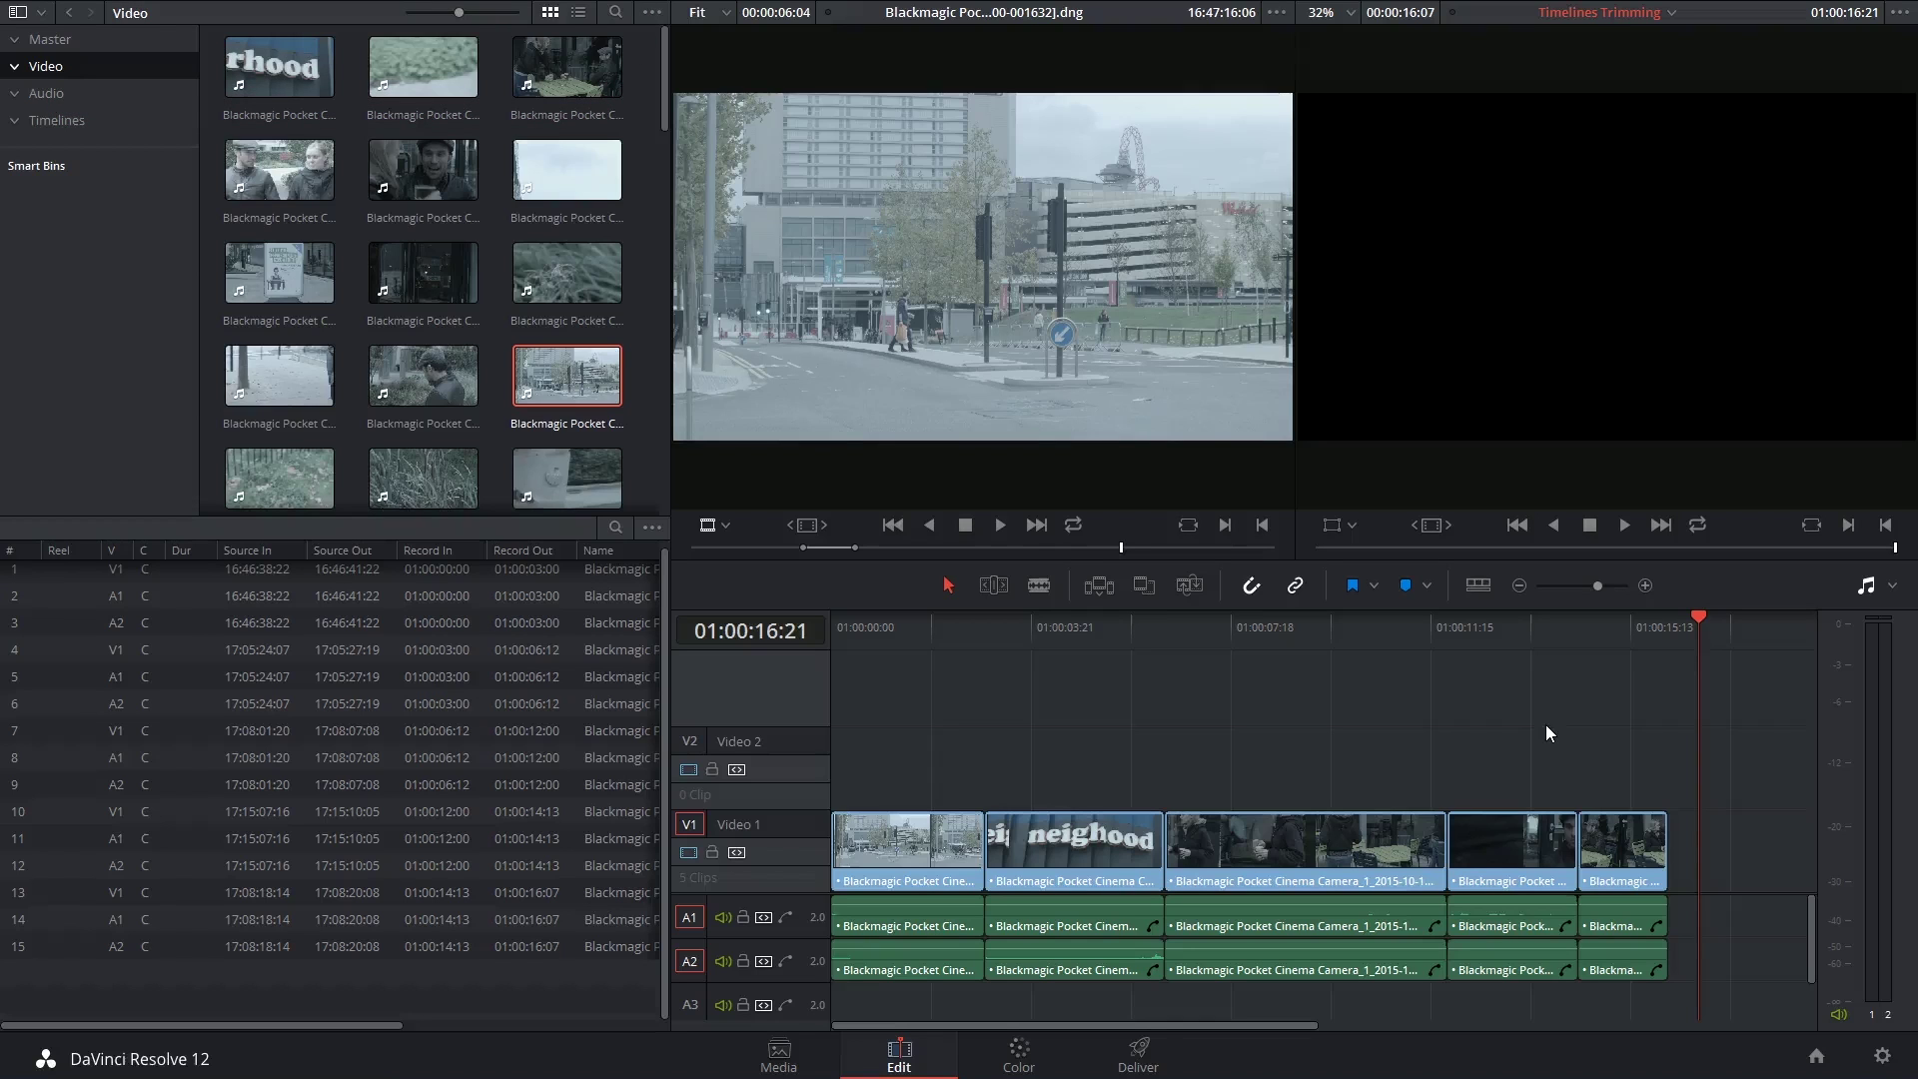
Step: Copy the first clip with its audio and paste it at 01:00:16:21
{"action": "left_click", "coordinate": [902, 831]}
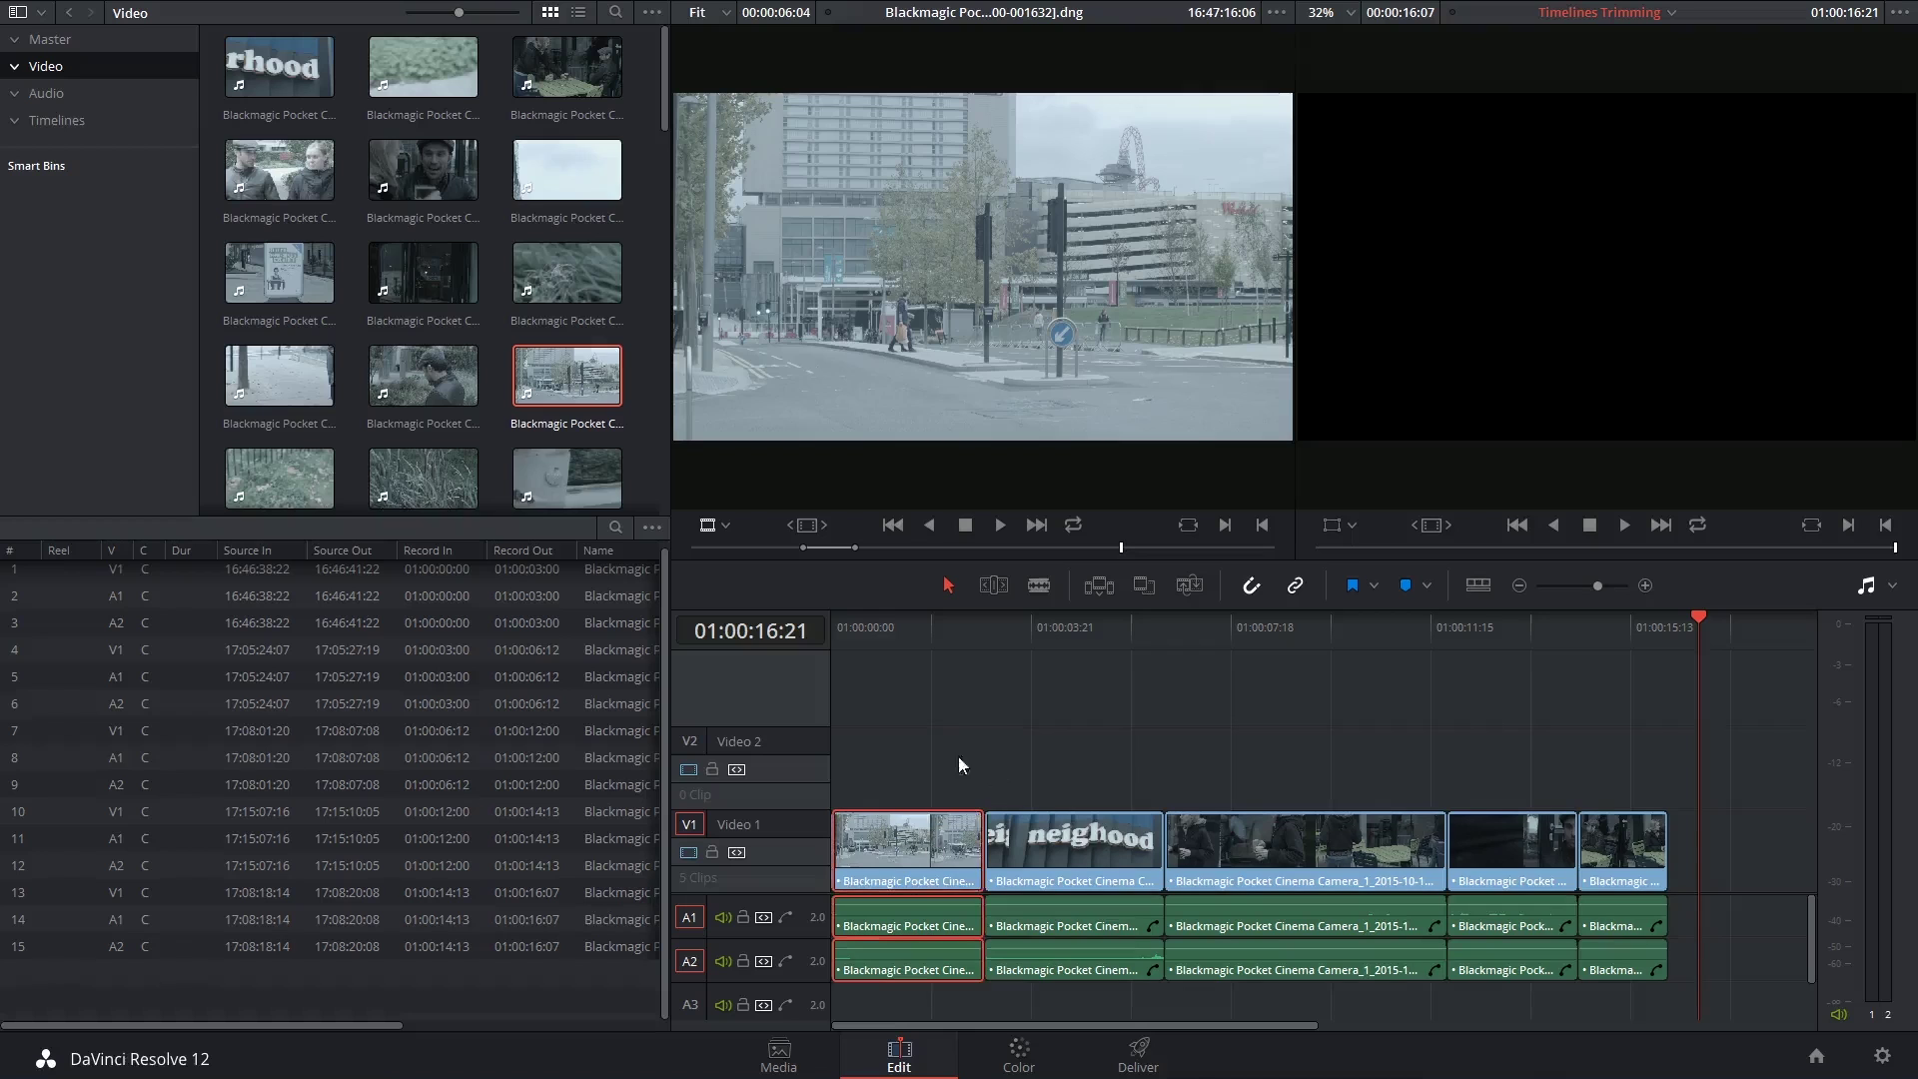
{"action": "left_click_drag", "start_coordinate": [912, 747], "coordinate": [919, 828]}
{"action": "key", "text": "ctrl+c"}
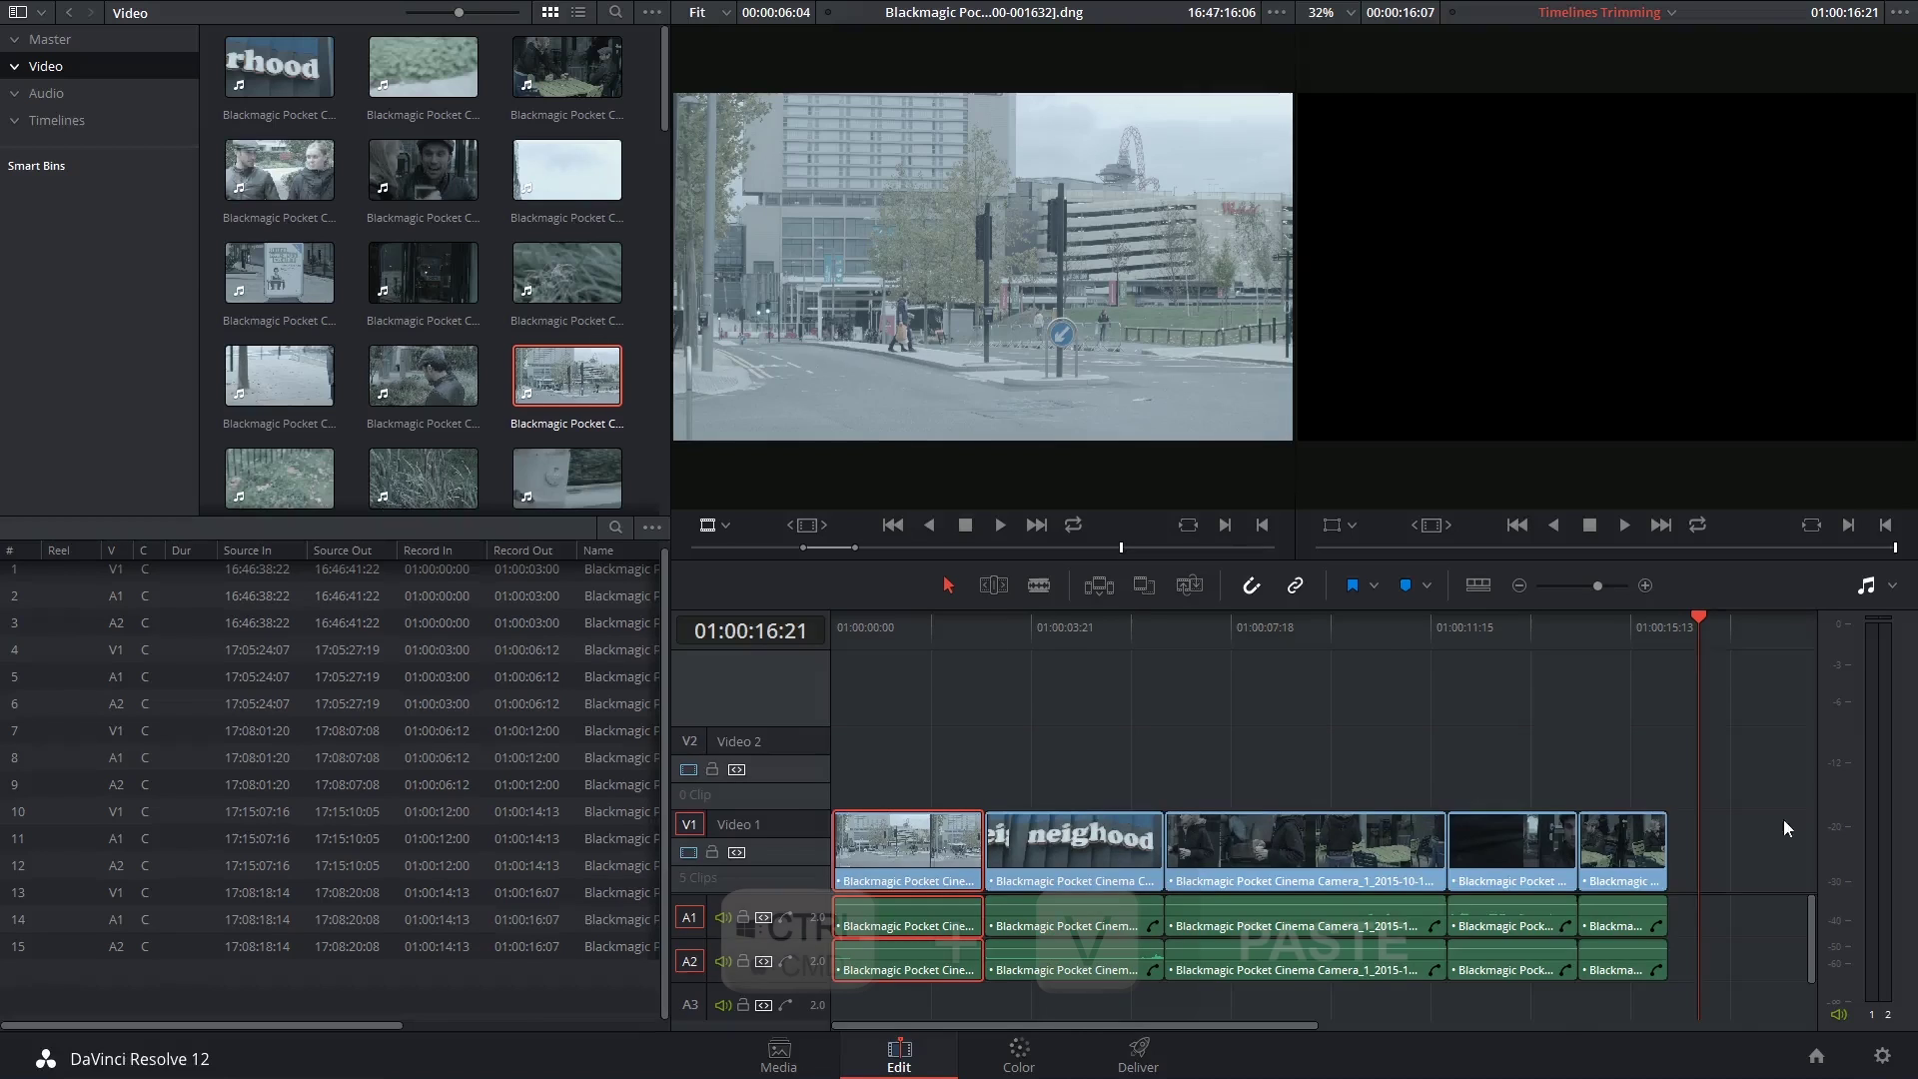
{"action": "key", "text": "ctrl+v"}
{"action": "left_click_drag", "start_coordinate": [1189, 619], "coordinate": [1173, 621]}
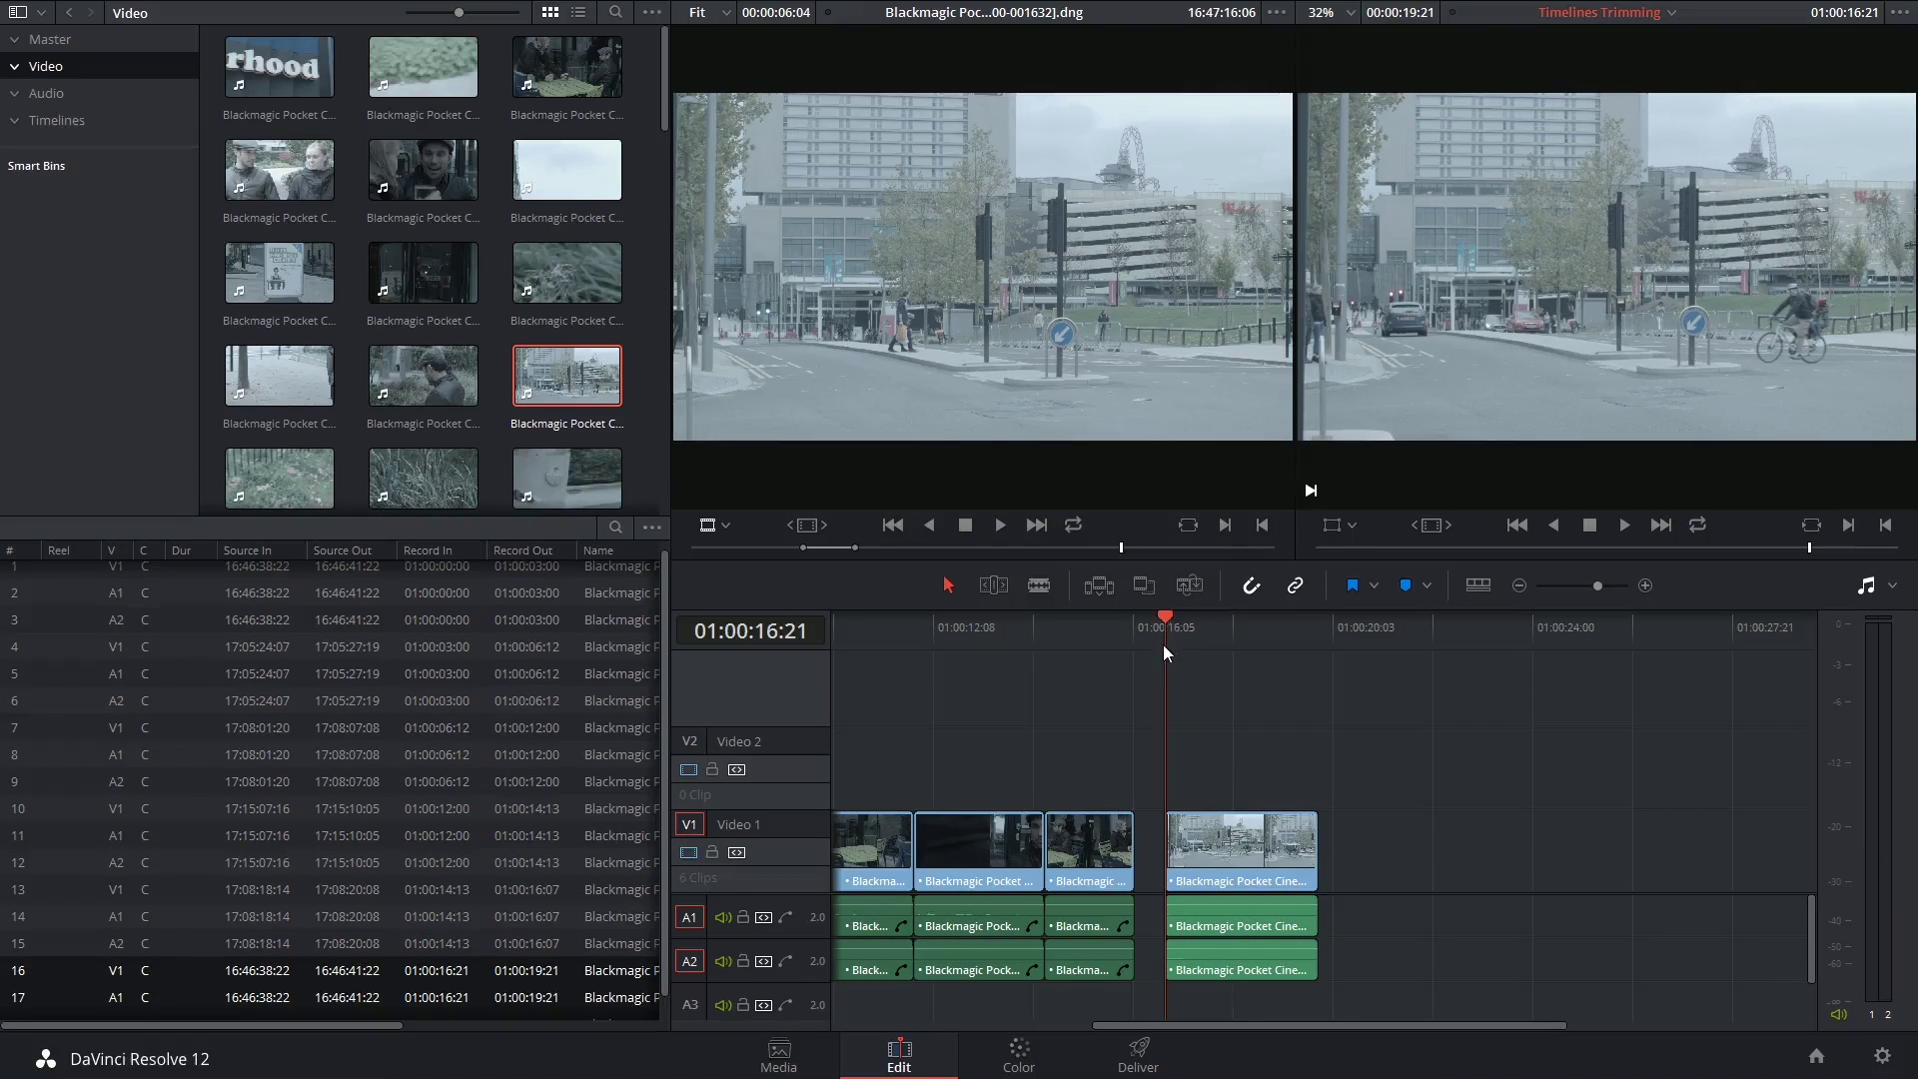
{"action": "left_click_drag", "start_coordinate": [1225, 1026], "coordinate": [939, 1023]}
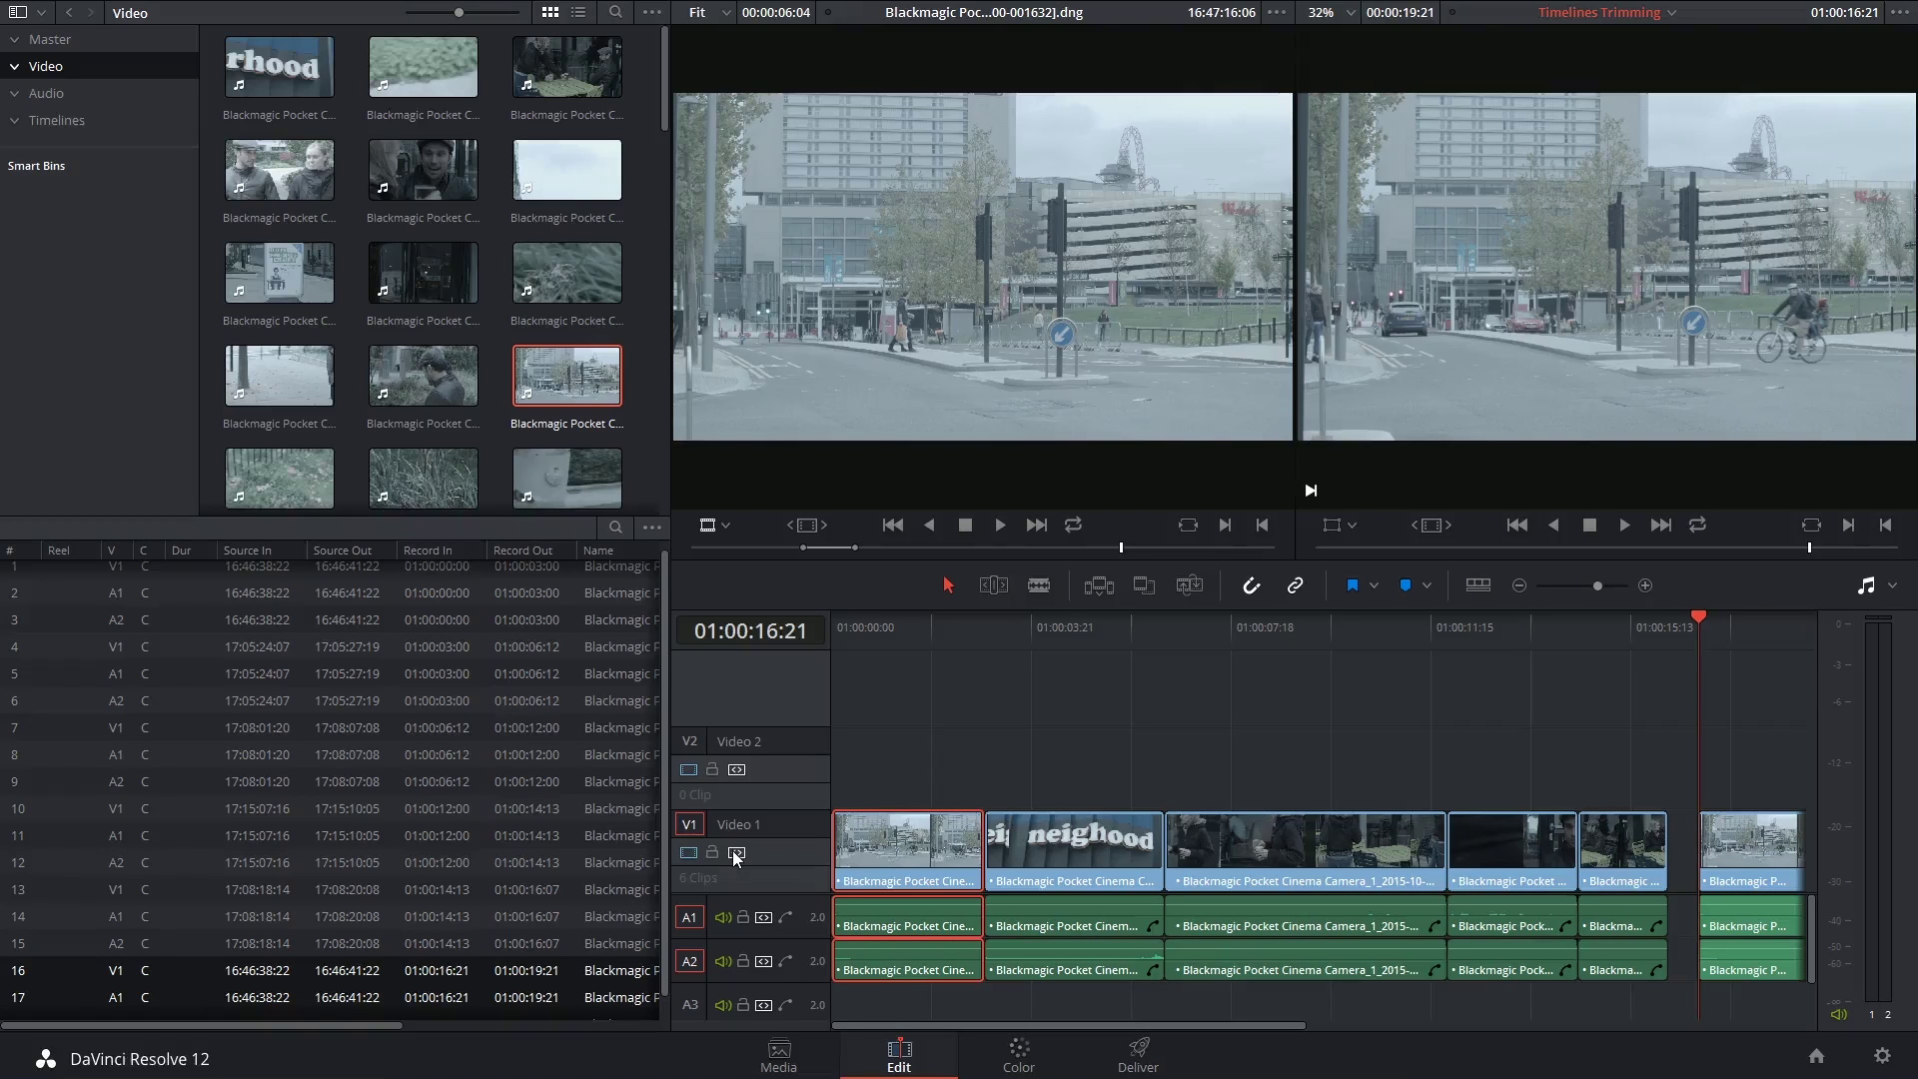
Step: Disable the V1 track selector and place the source clip on Video 2 at 01:00:01:12
{"action": "key", "text": "shift+Right"}
{"action": "key", "text": "shift+Right"}
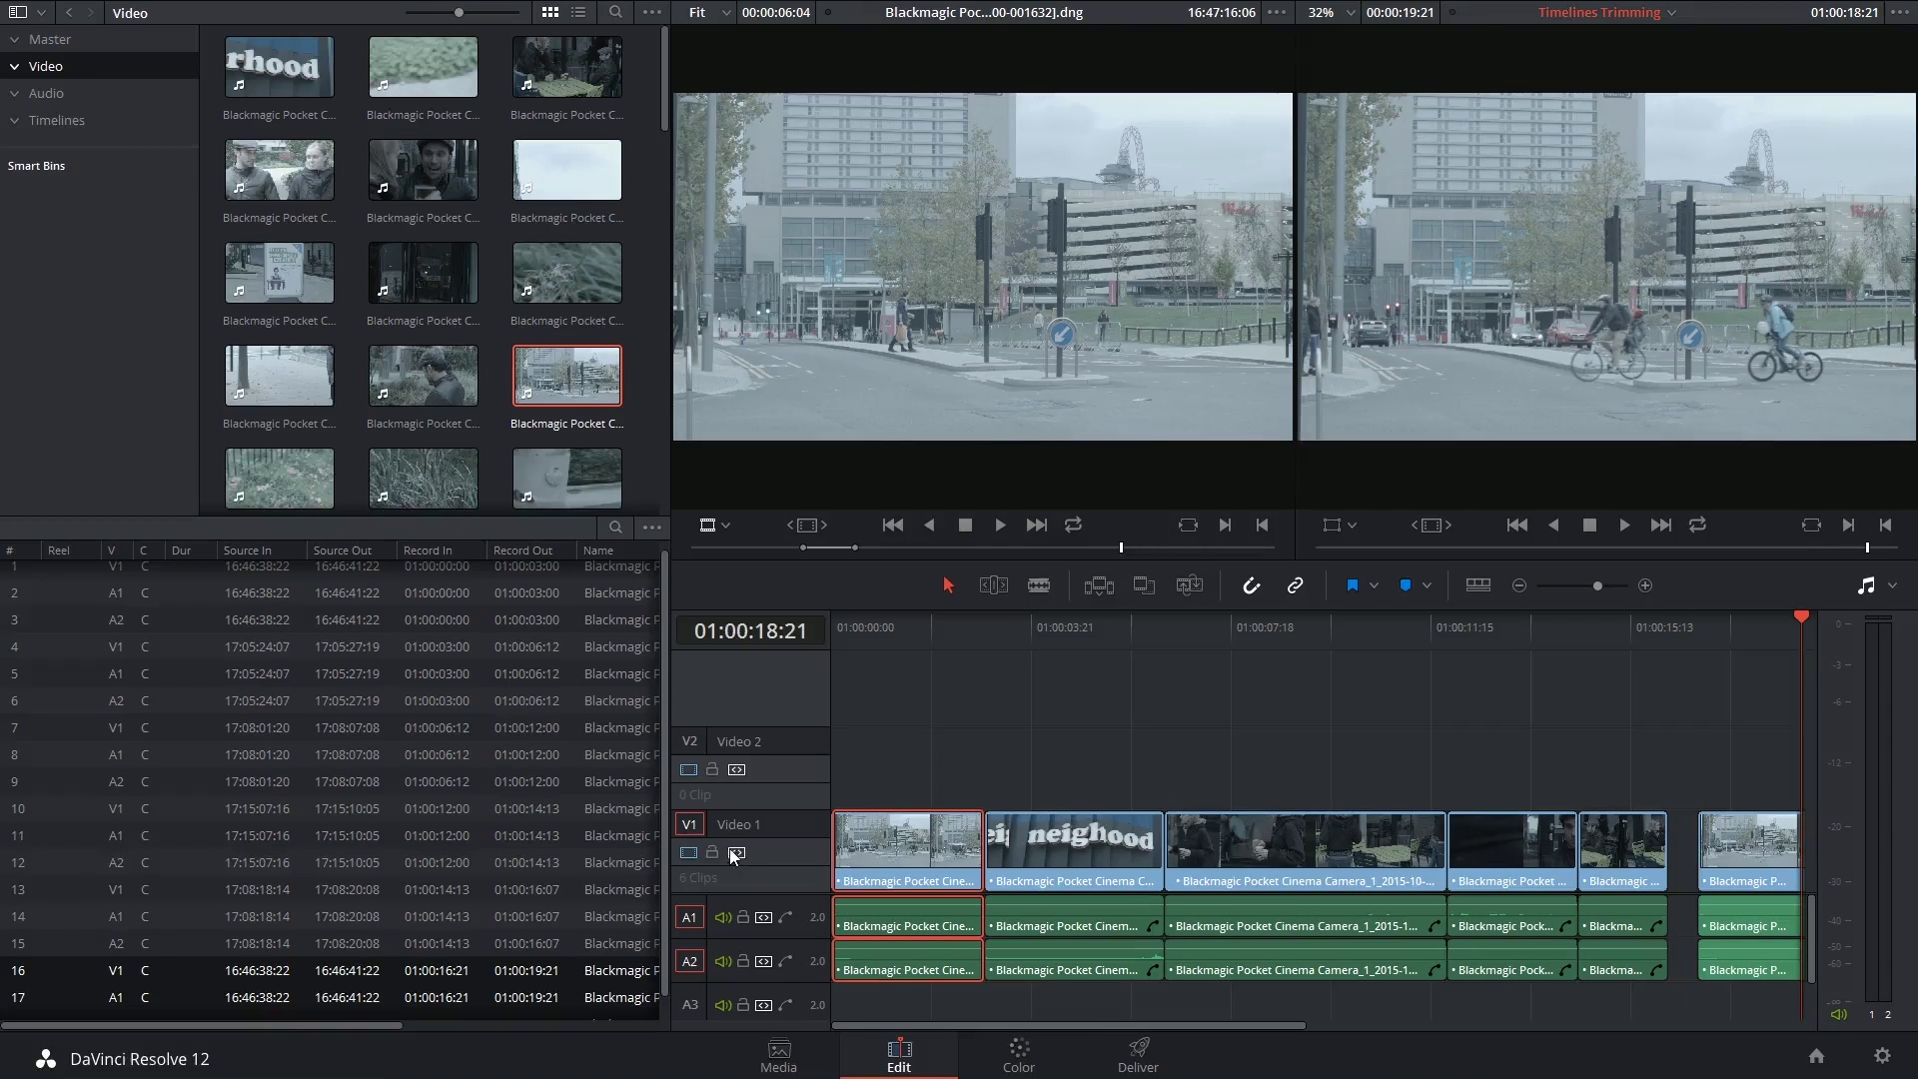
{"action": "left_click", "coordinate": [736, 853]}
{"action": "left_click", "coordinate": [909, 624]}
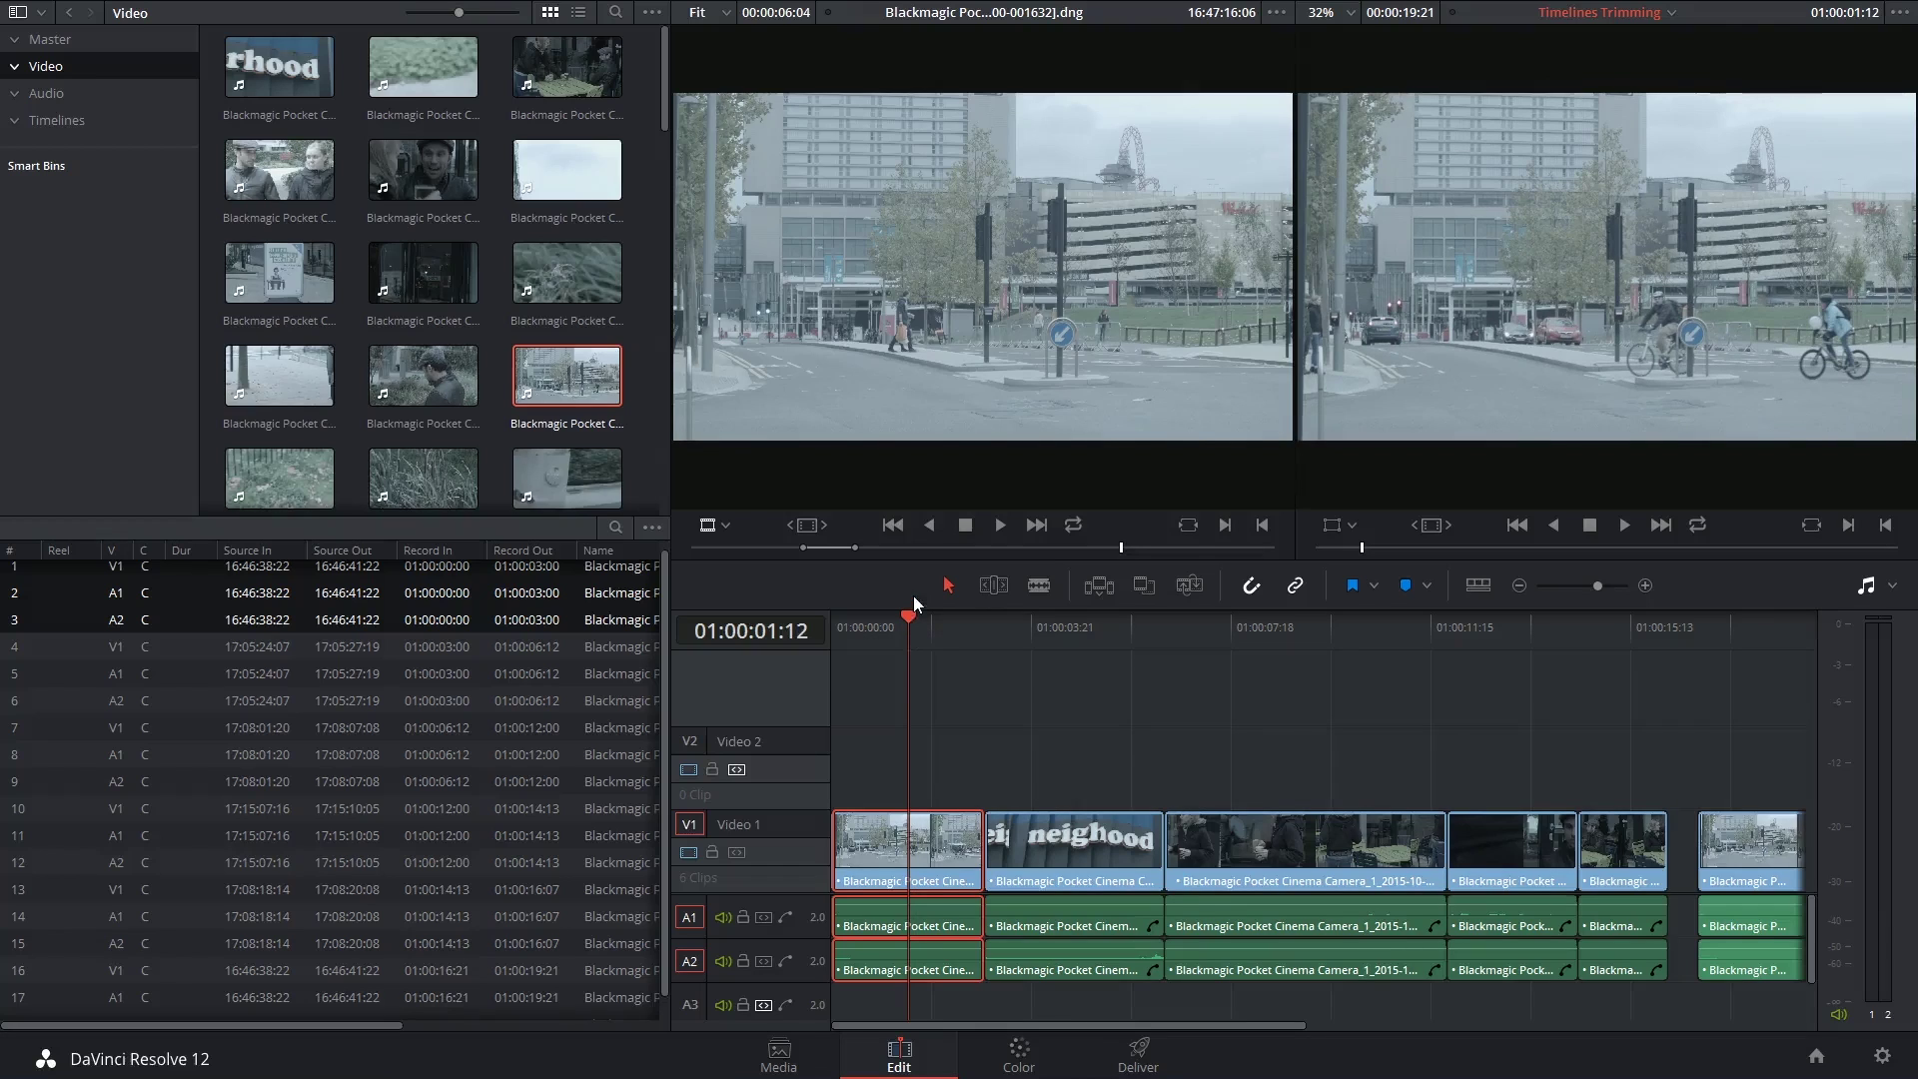
{"action": "key", "text": "F12"}
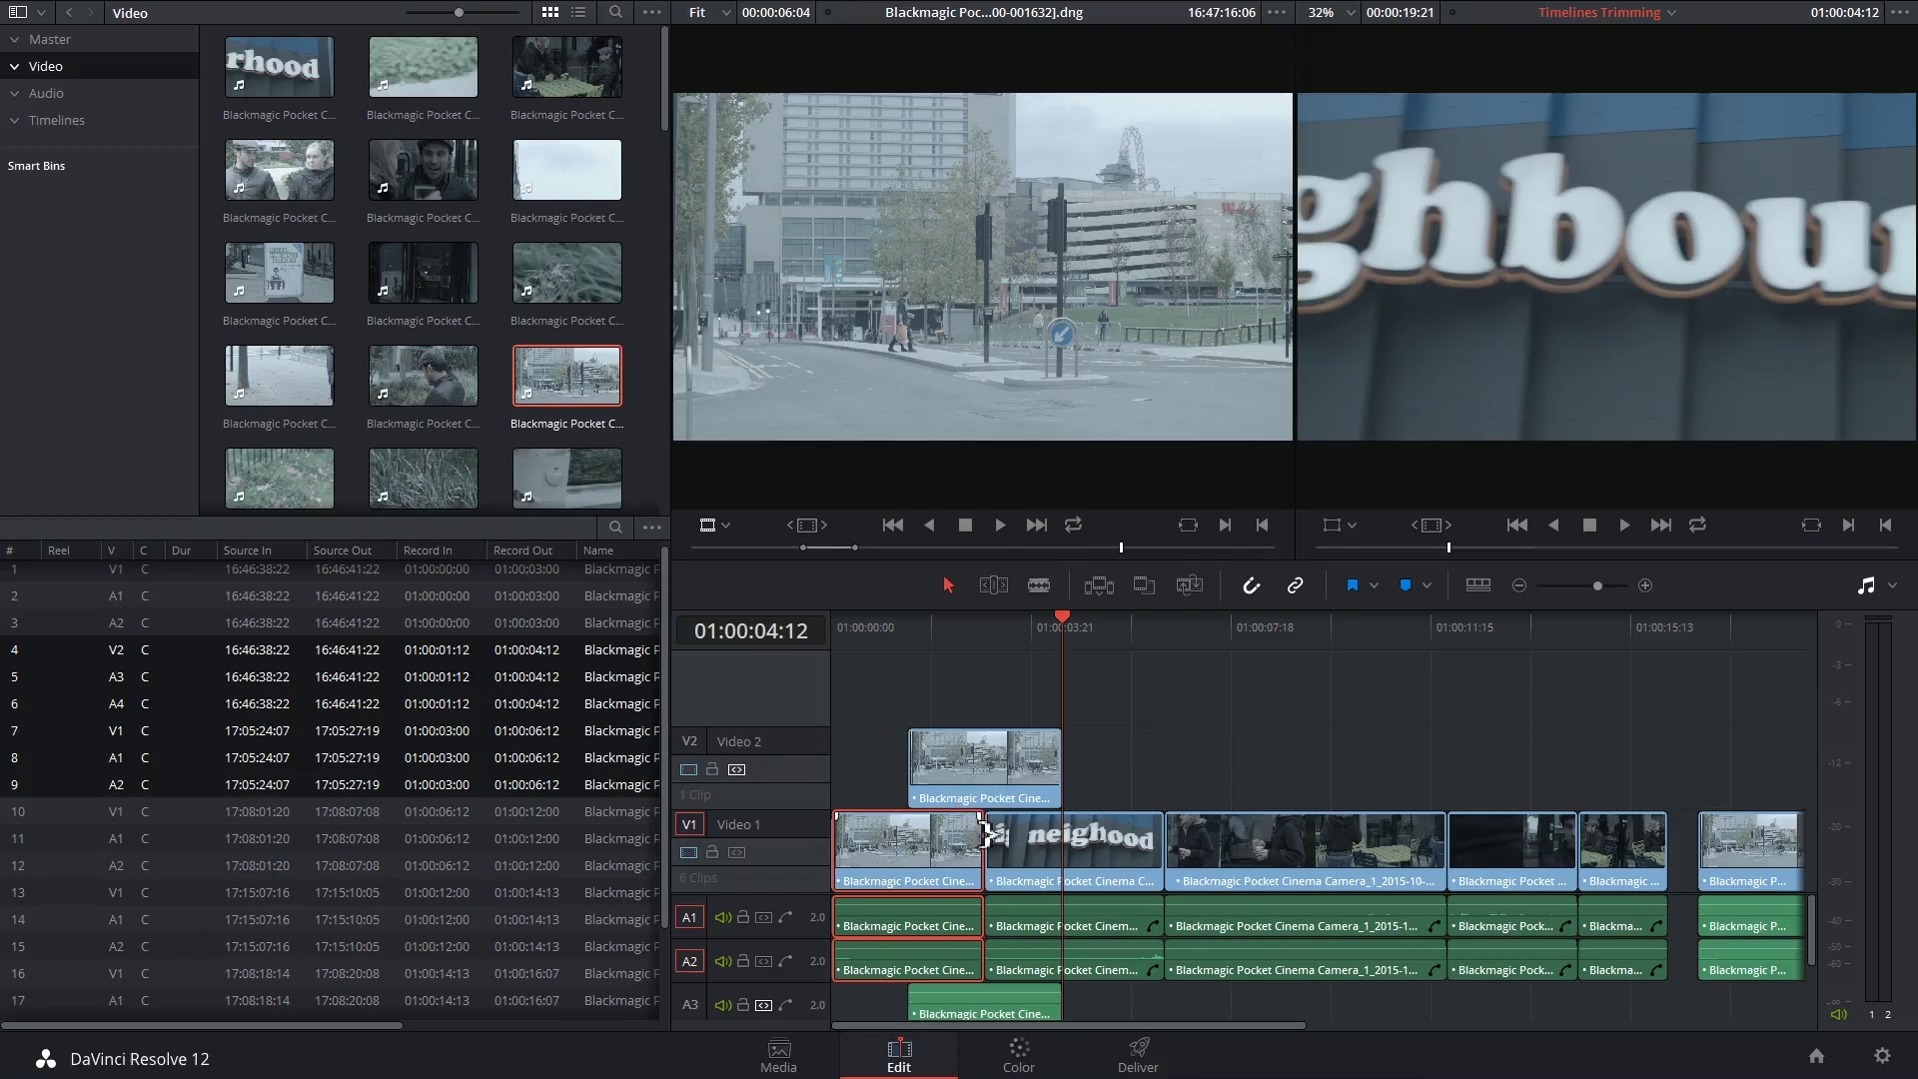
{"action": "scroll", "coordinate": [963, 951], "scroll_direction": "down", "scroll_amount": 2}
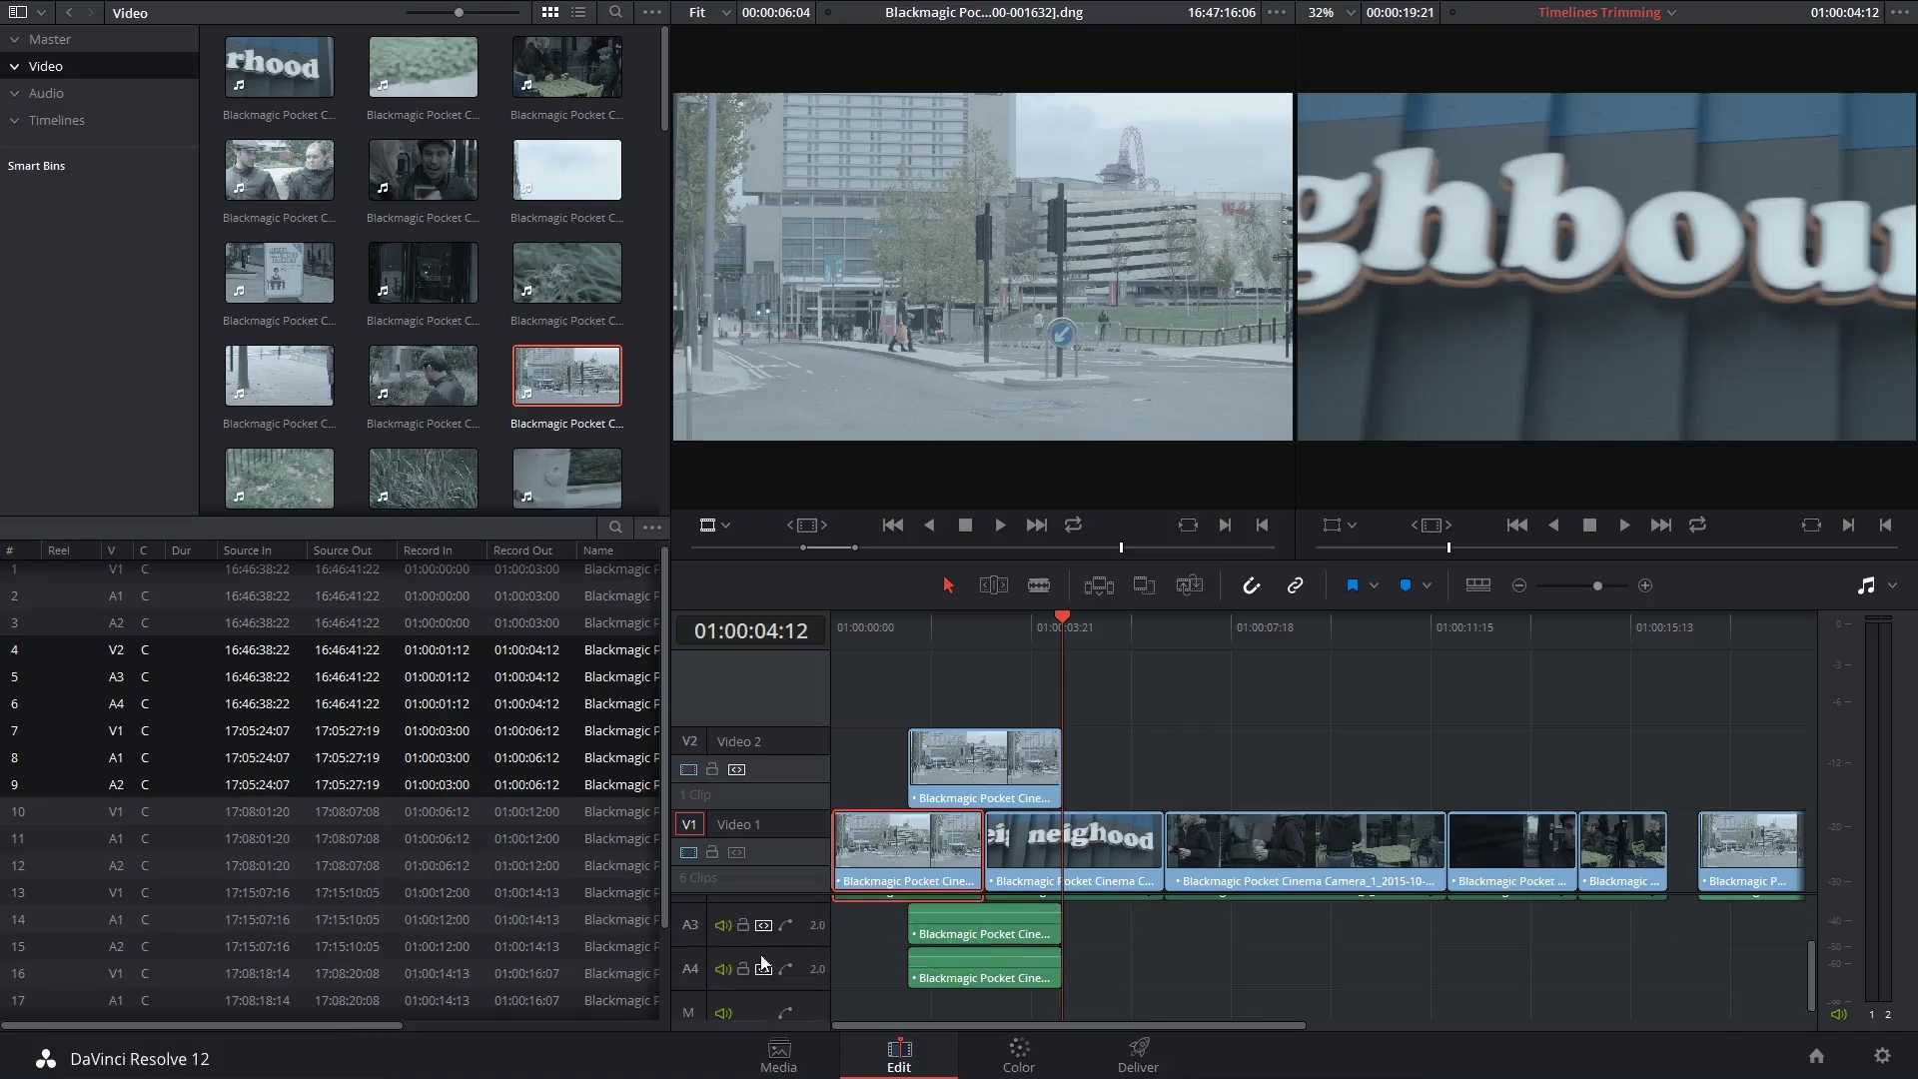
{"action": "scroll", "coordinate": [950, 956], "scroll_direction": "up", "scroll_amount": 2}
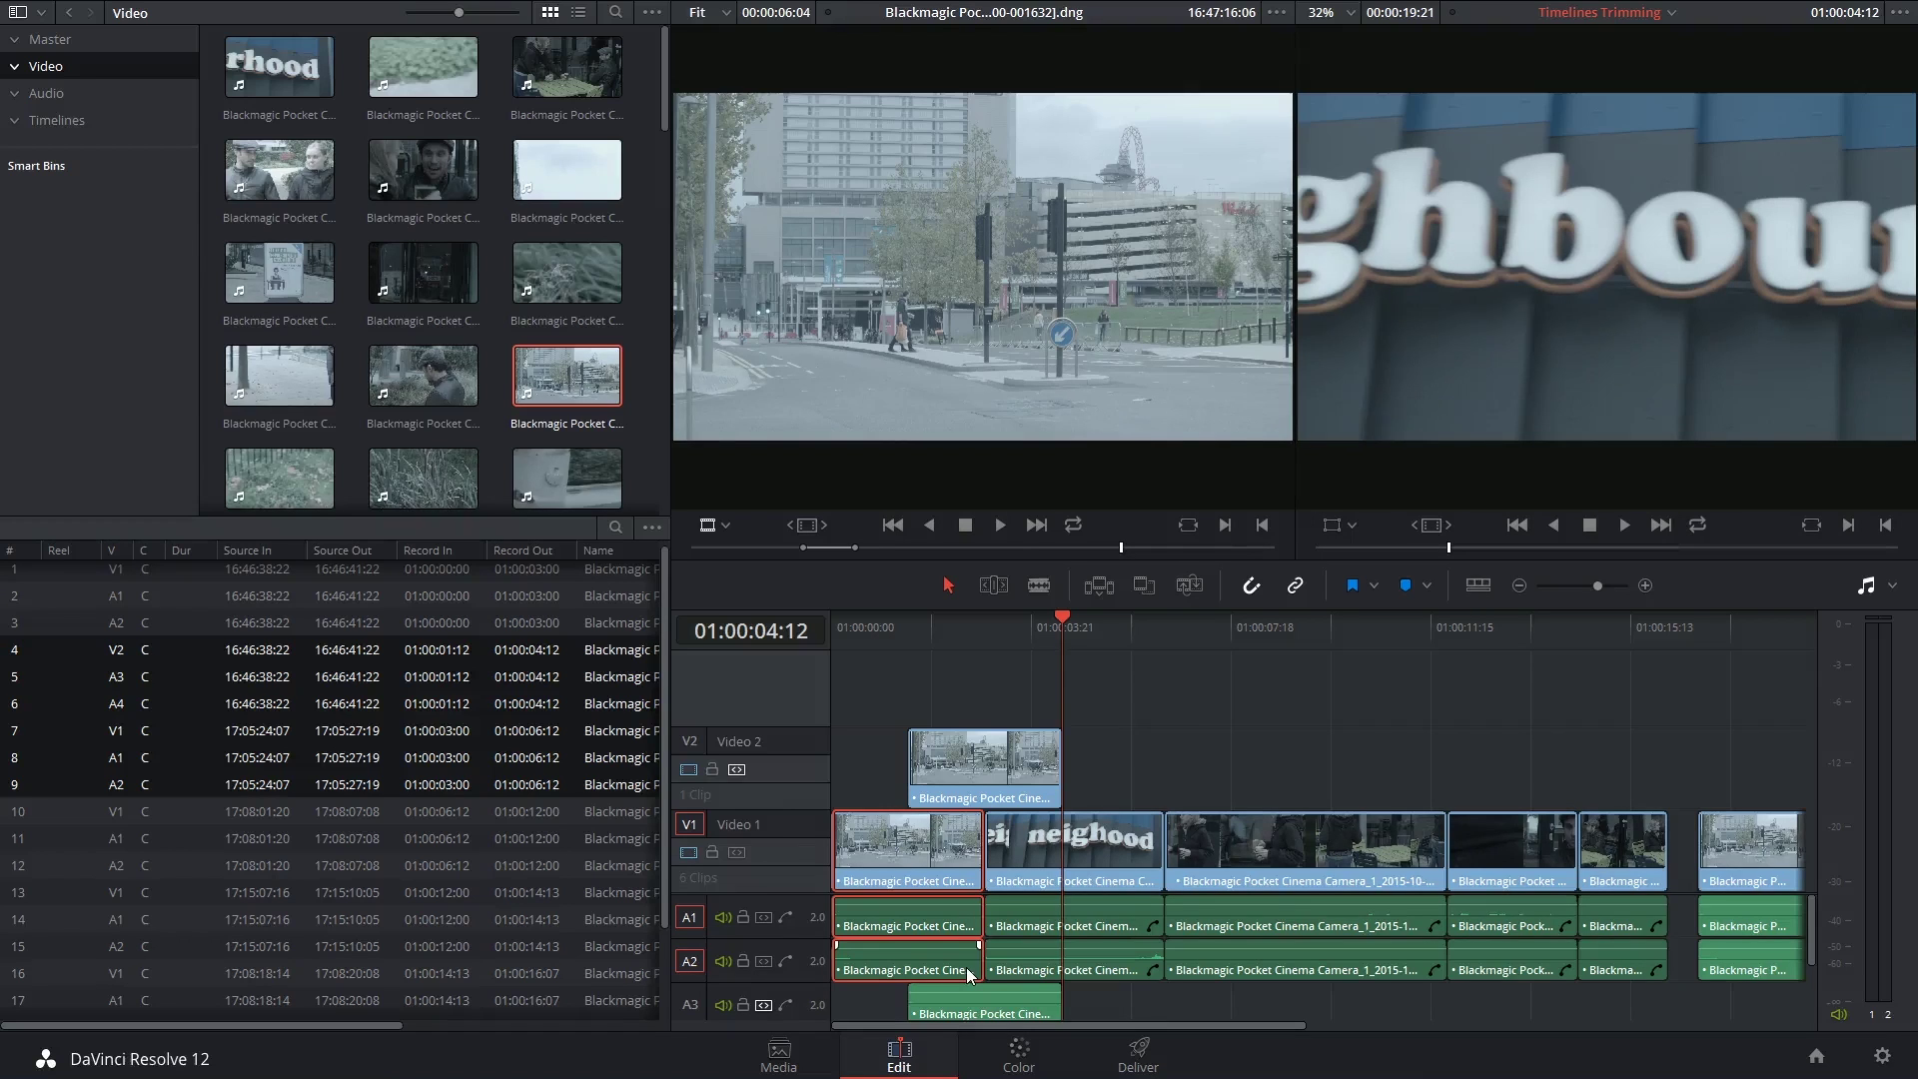
Step: Undo the Video 2 clip and copy the first five Trimming clips with their audio
{"action": "key", "text": "ctrl+z"}
{"action": "left_click_drag", "start_coordinate": [871, 767], "coordinate": [1626, 936]}
{"action": "key", "text": "ctrl+c"}
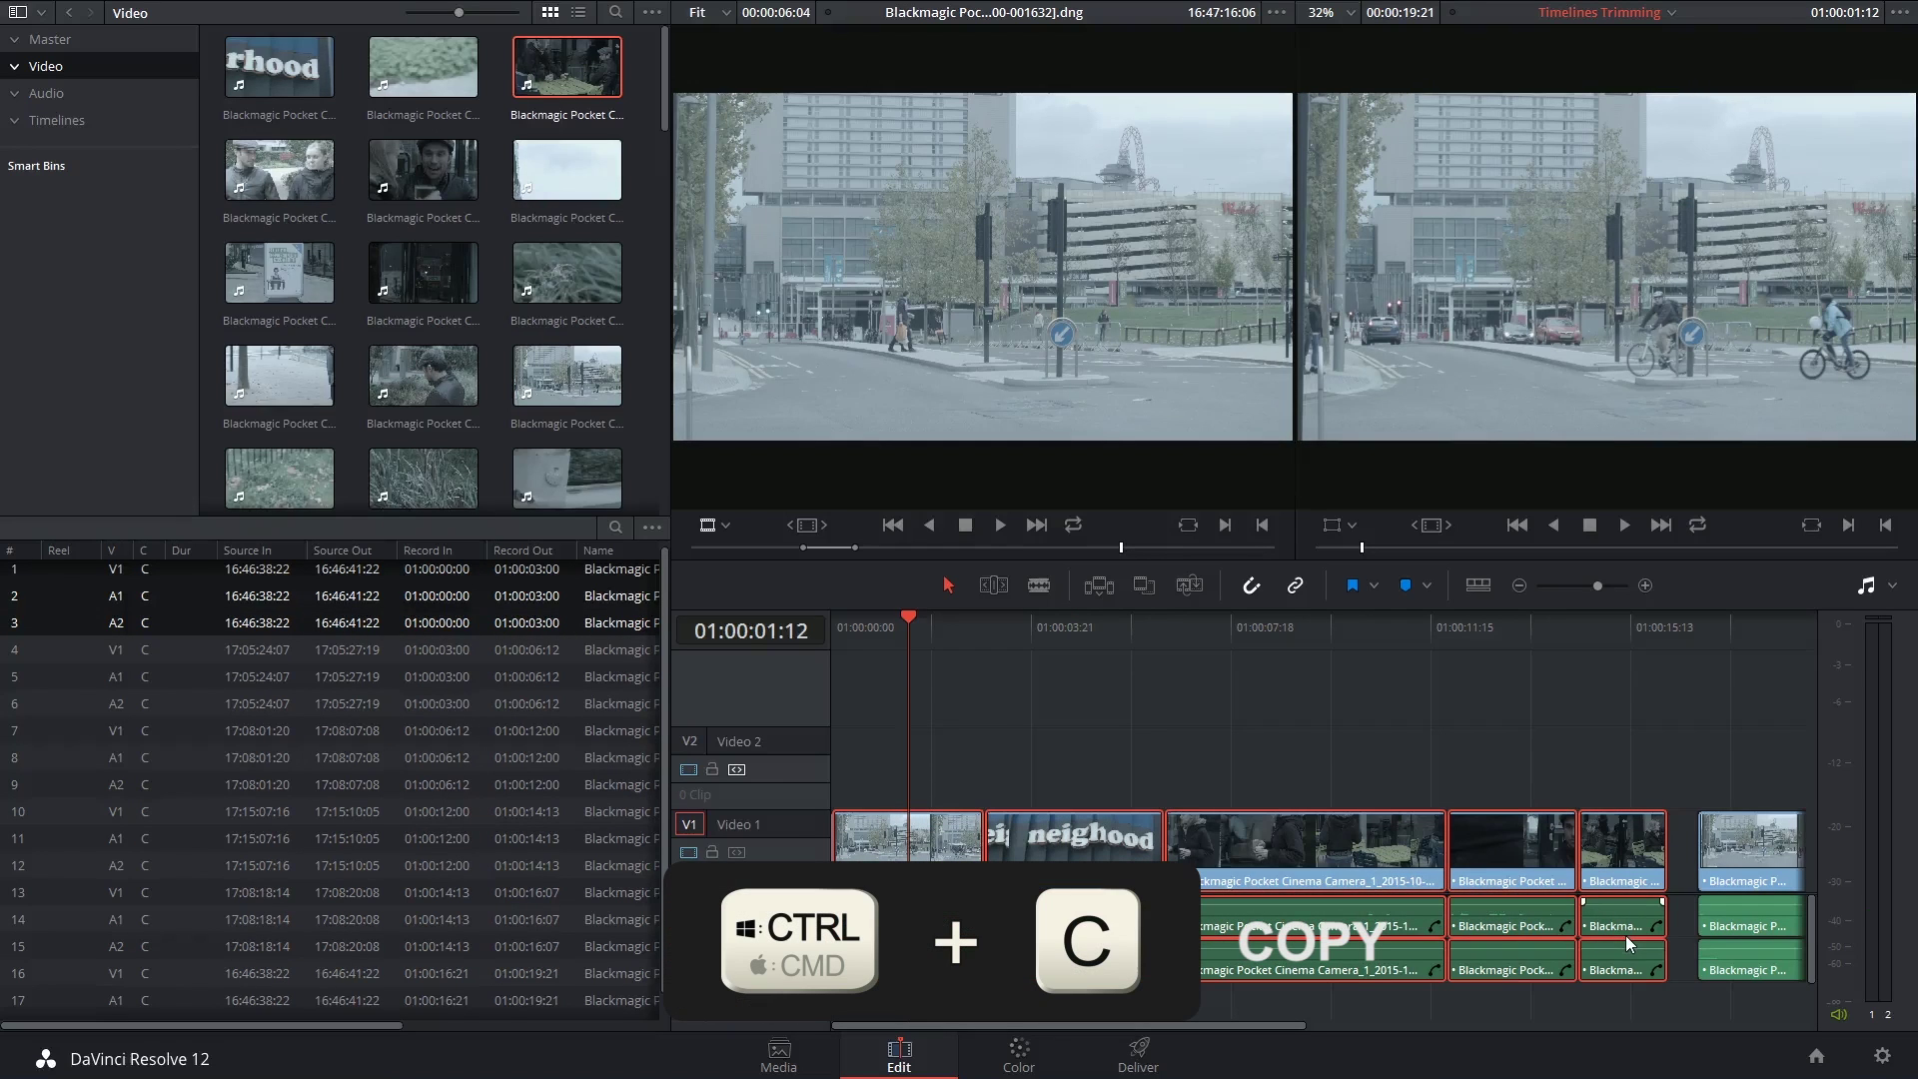
Step: Paste the copied clips at the end of the Basic_Editing timeline, 01:00:38:09
{"action": "left_click", "coordinate": [66, 123]}
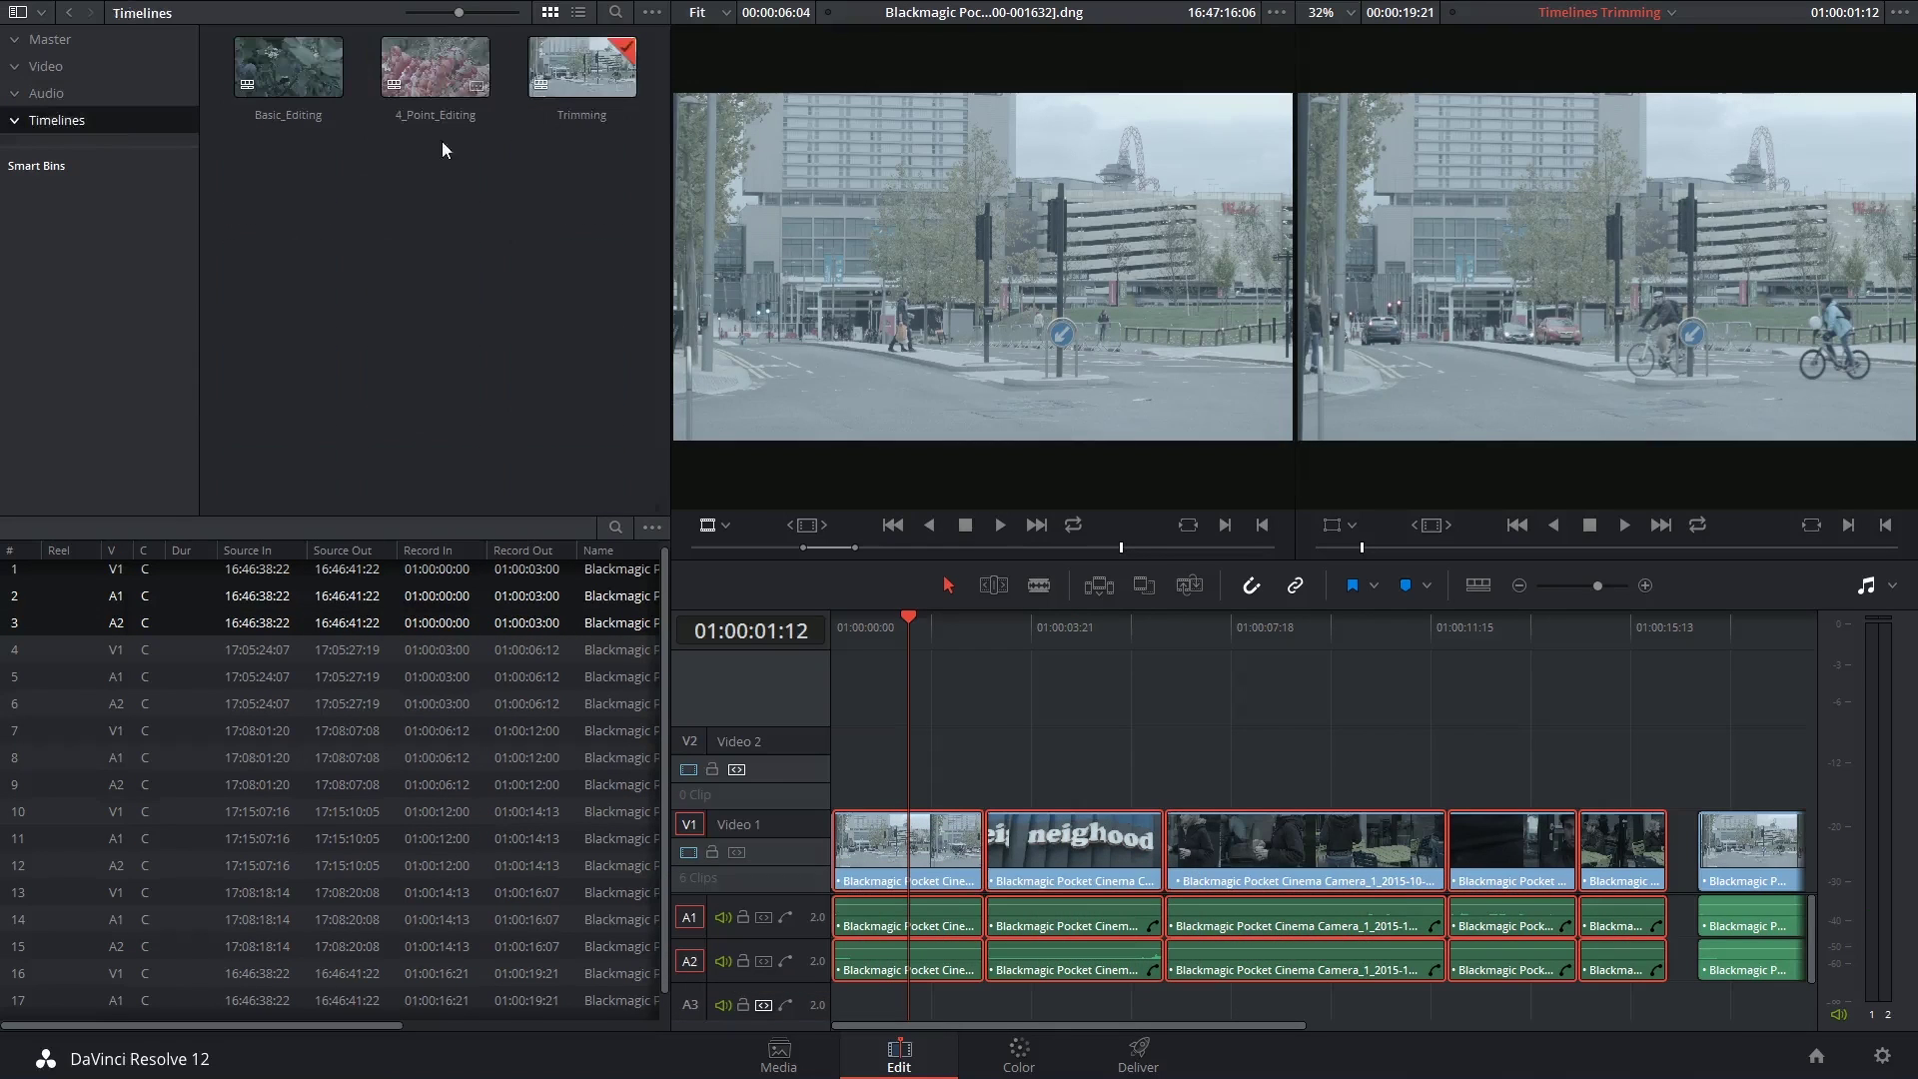
{"action": "double_click", "coordinate": [331, 90]}
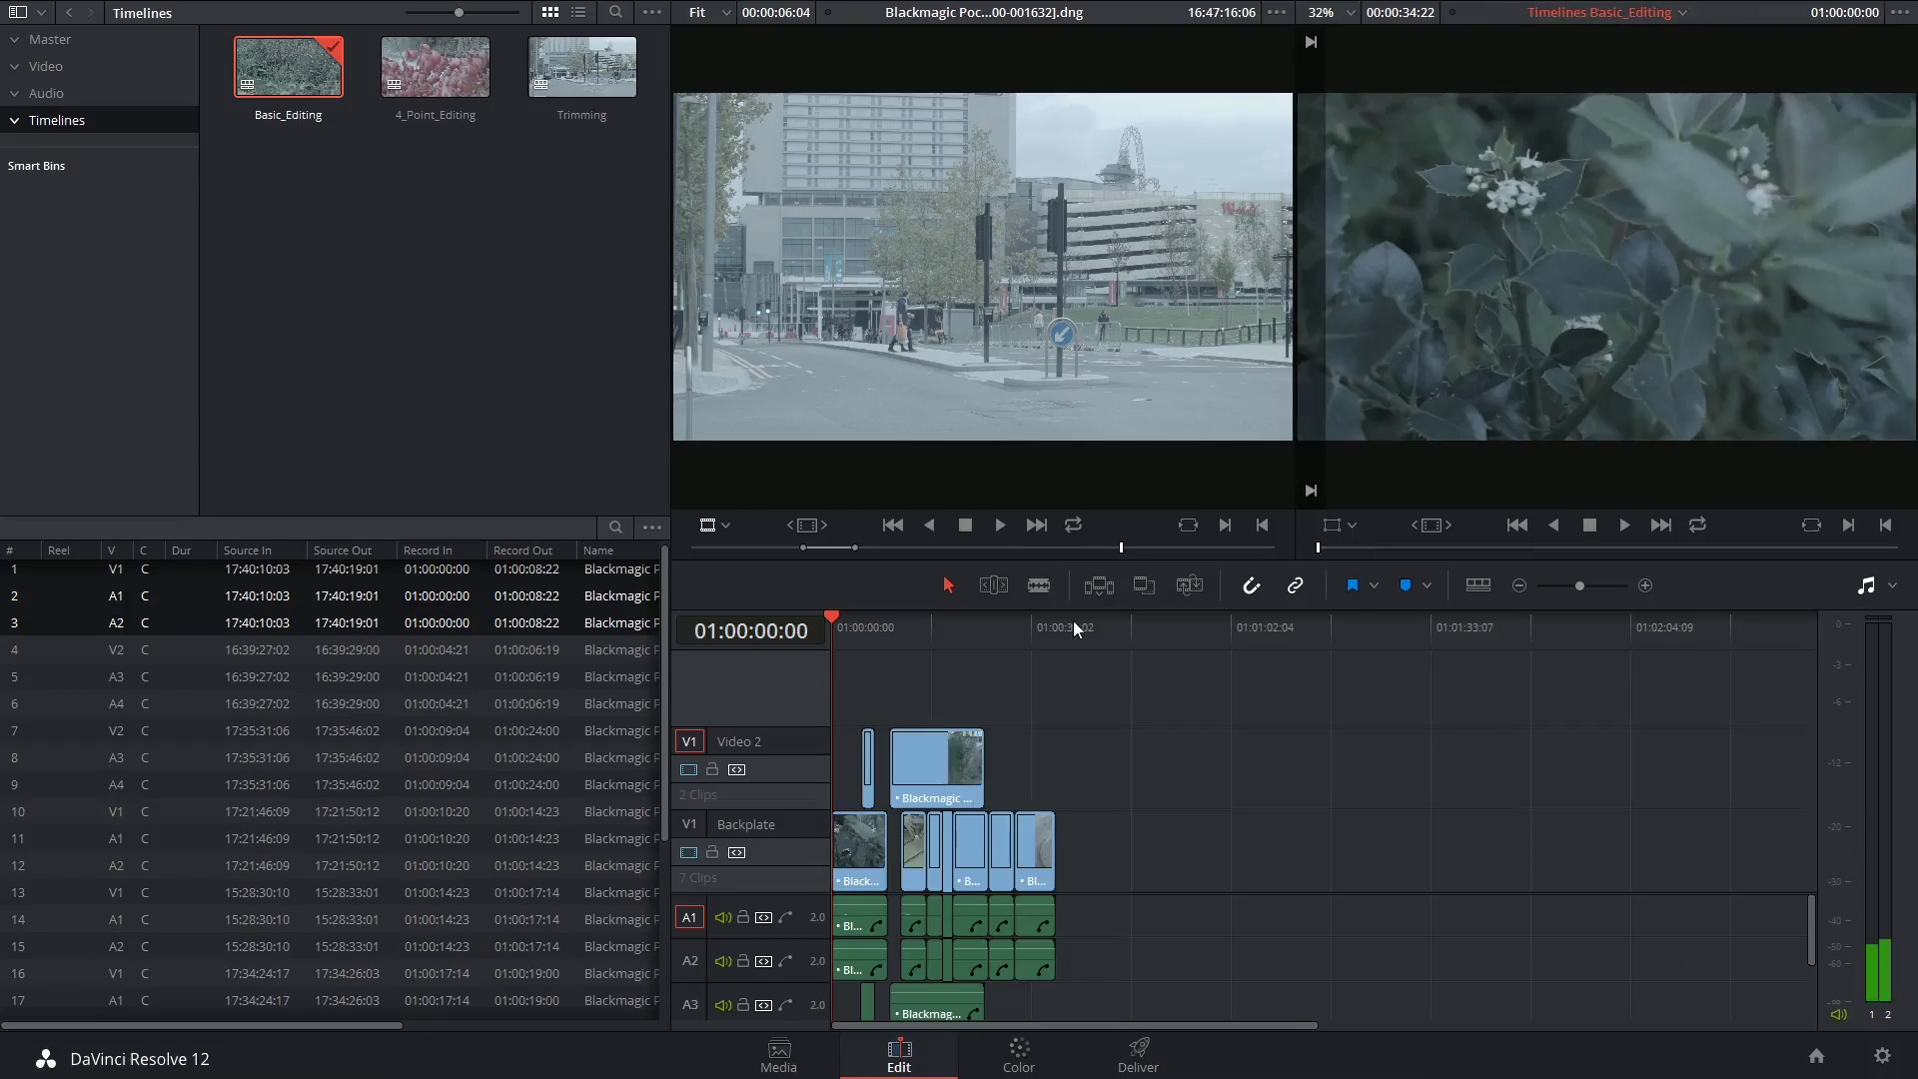
{"action": "mouse_move", "coordinate": [1076, 636]}
{"action": "left_mouse_down"}
{"action": "mouse_move", "coordinate": [1145, 633]}
{"action": "mouse_move", "coordinate": [1077, 626]}
{"action": "left_mouse_up"}
{"action": "key", "text": "ctrl+v"}
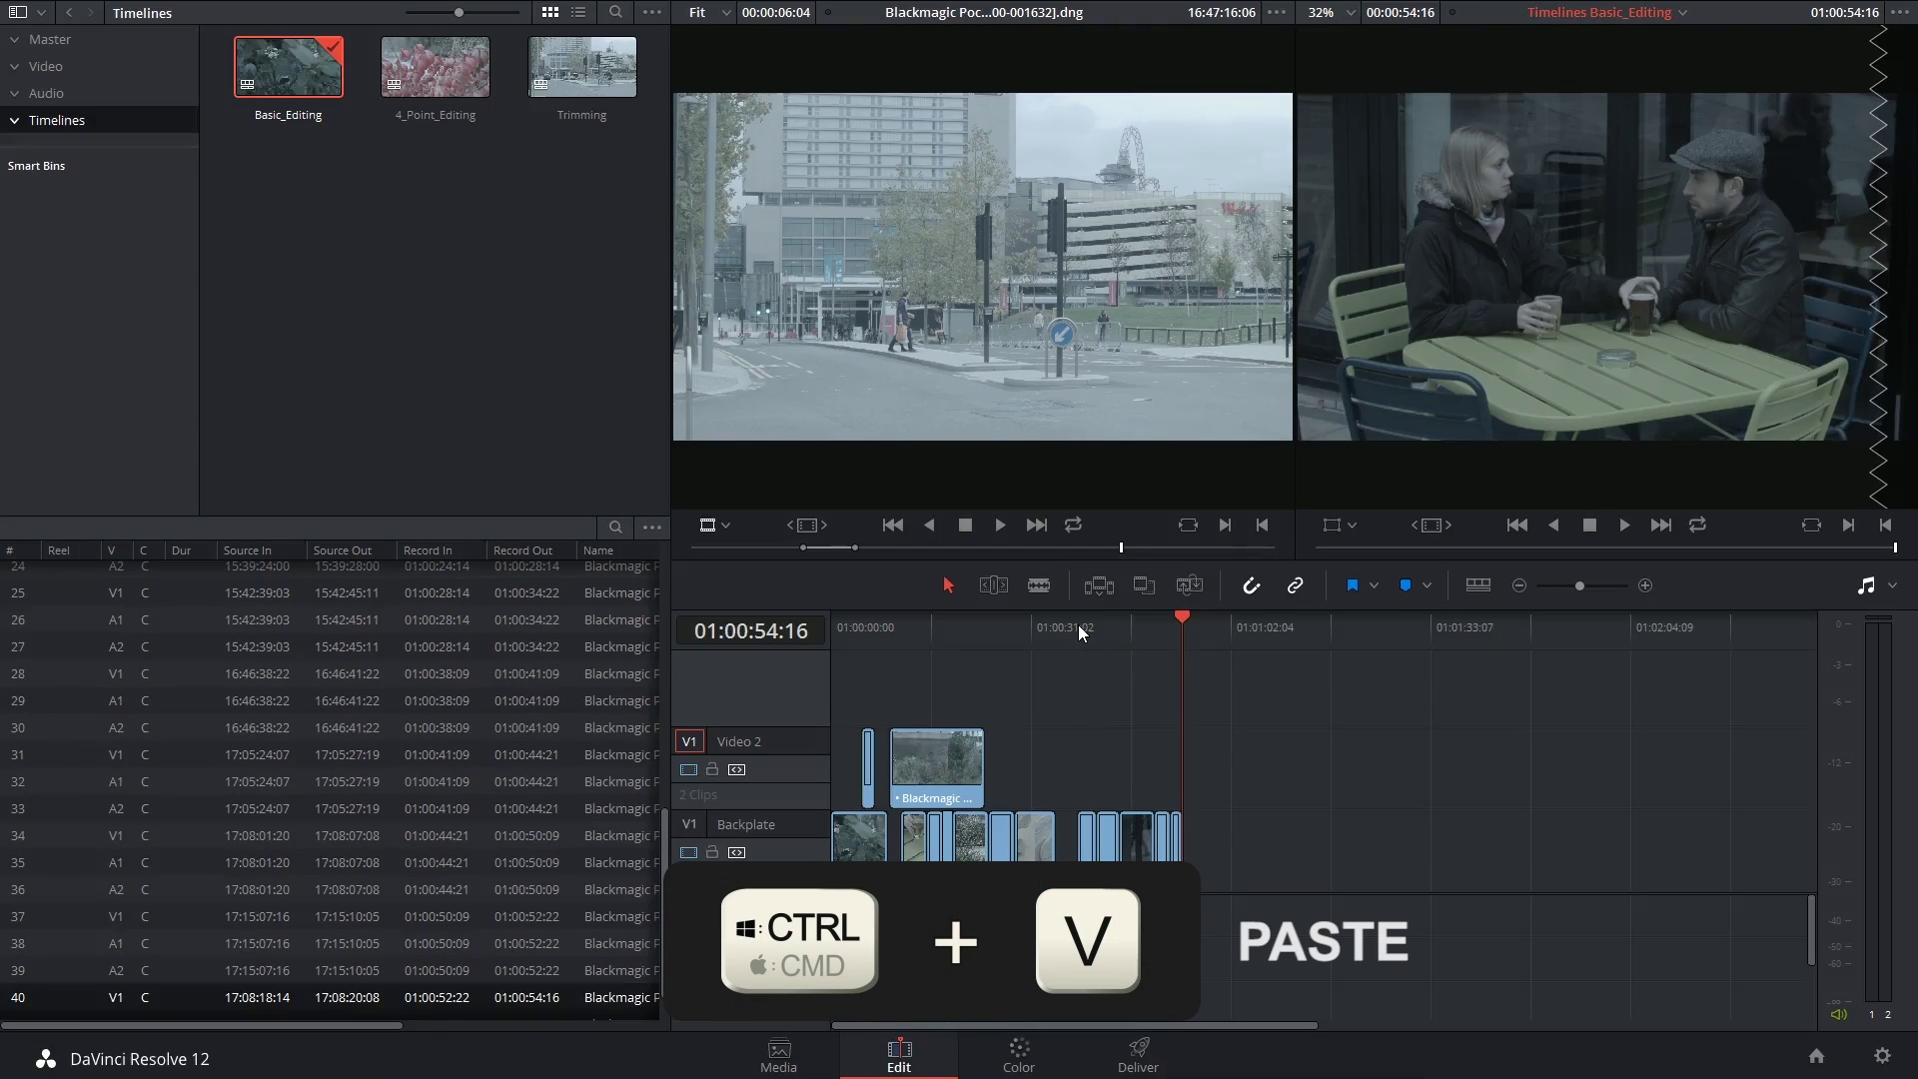
{"action": "key", "text": "ctrl+equal"}
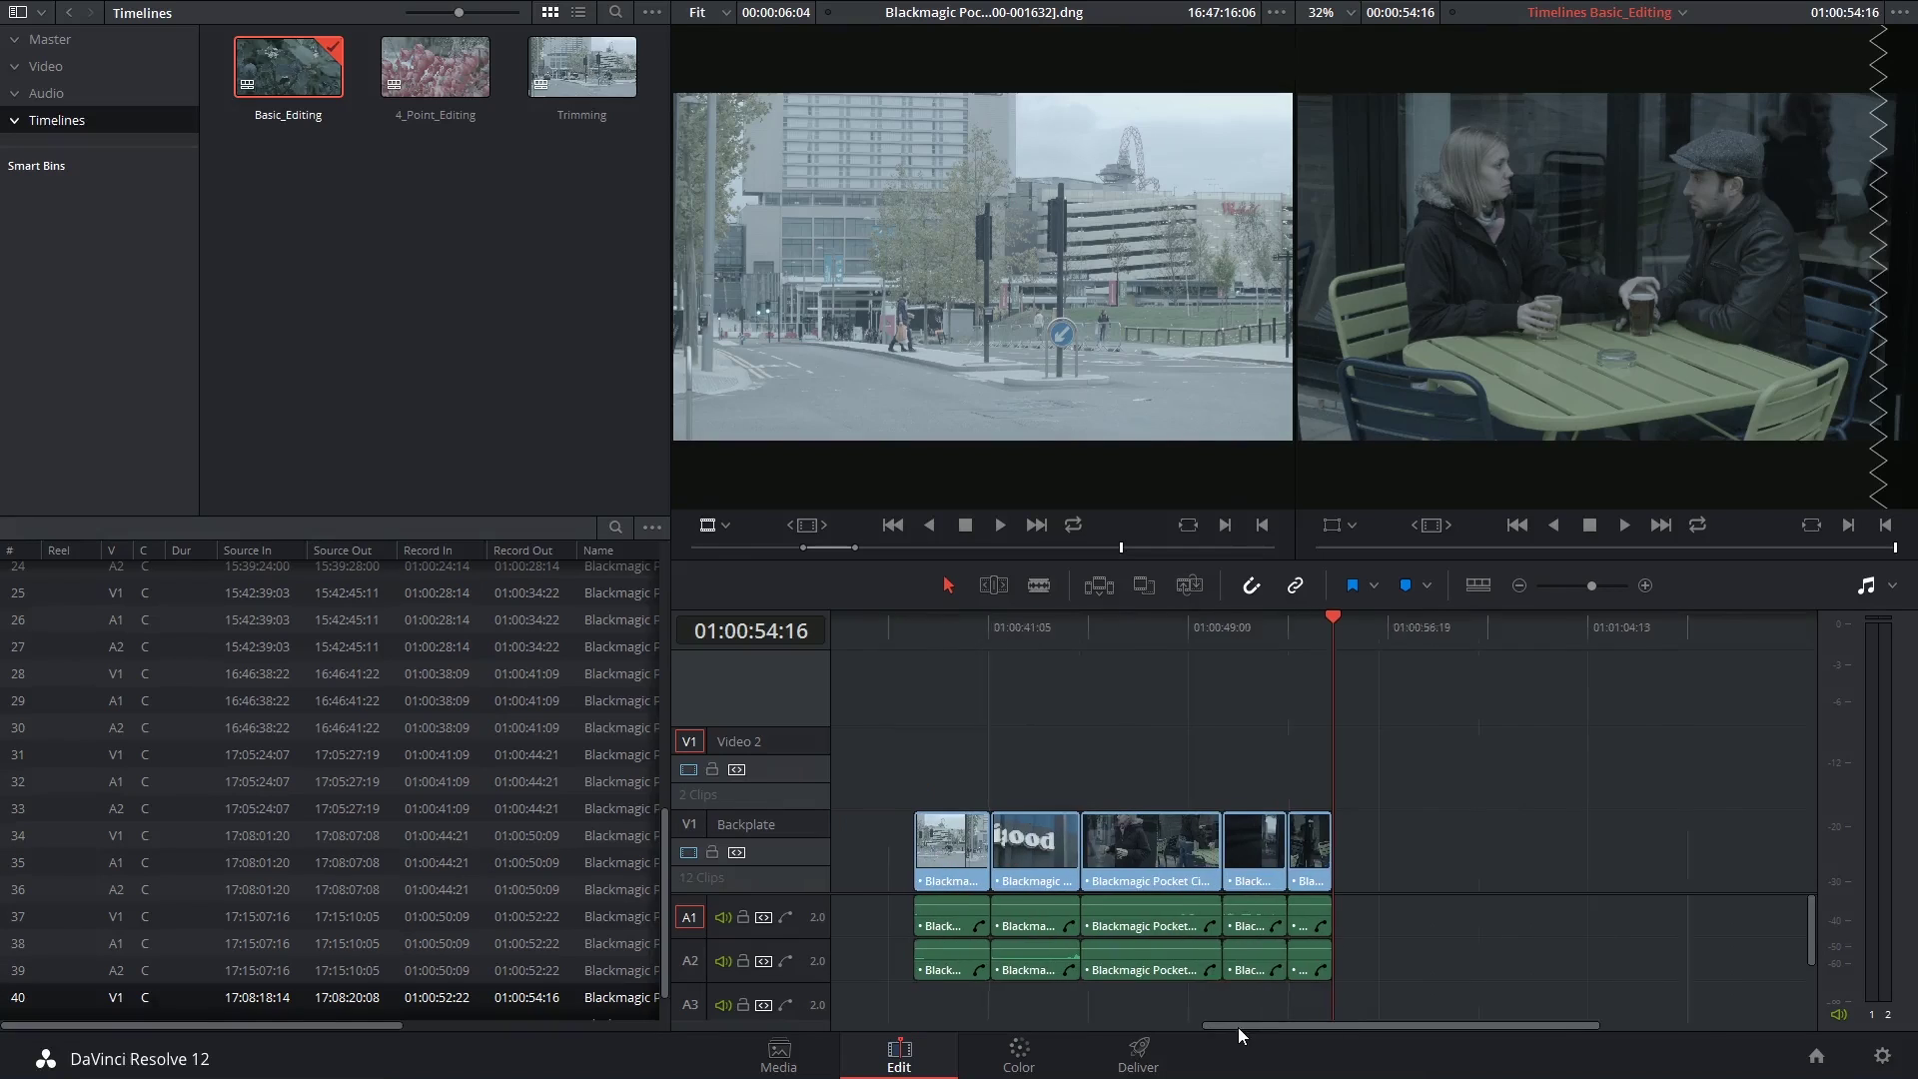
{"action": "left_click_drag", "start_coordinate": [1238, 1027], "coordinate": [1202, 1033]}
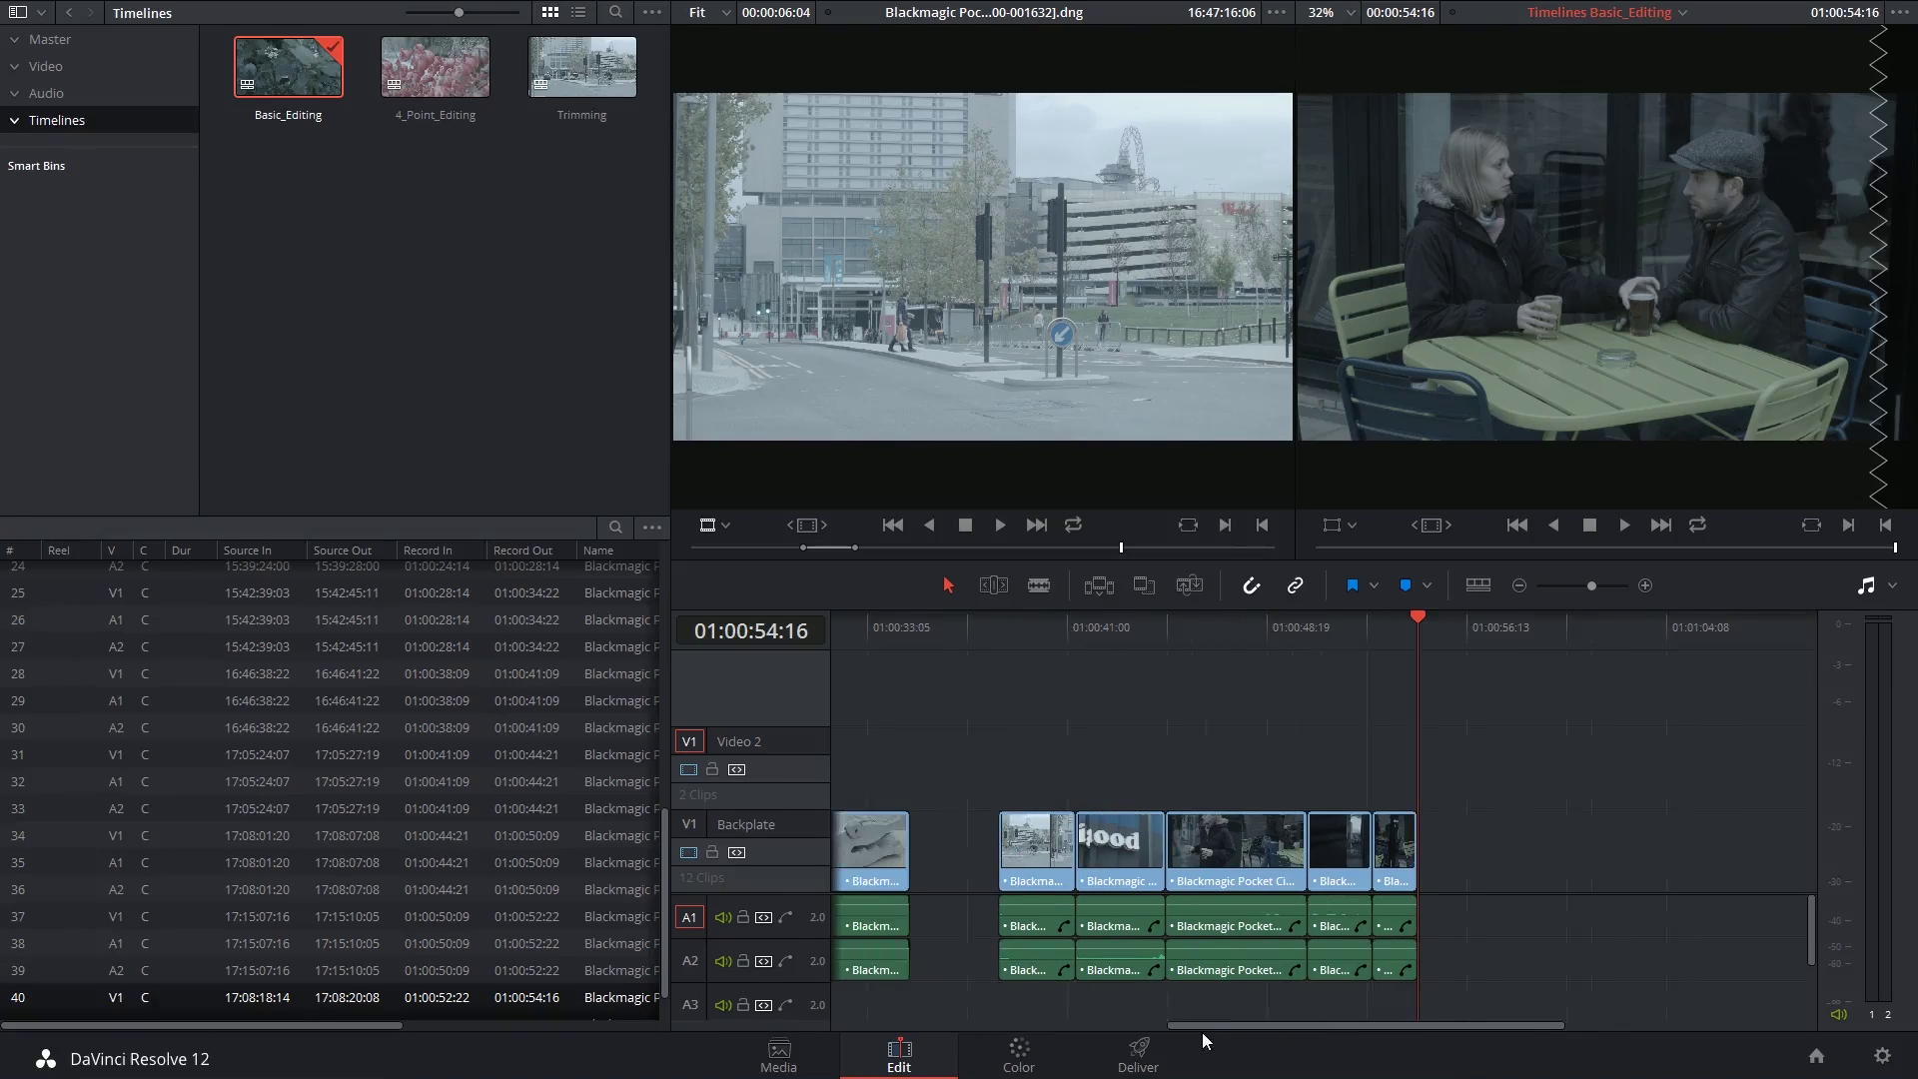
{"action": "left_click", "coordinate": [54, 121]}
Step: In the Trimming timeline, Alt-drag a duplicate of the neighood clip onto Video 2, then undo it
{"action": "double_click", "coordinate": [560, 80]}
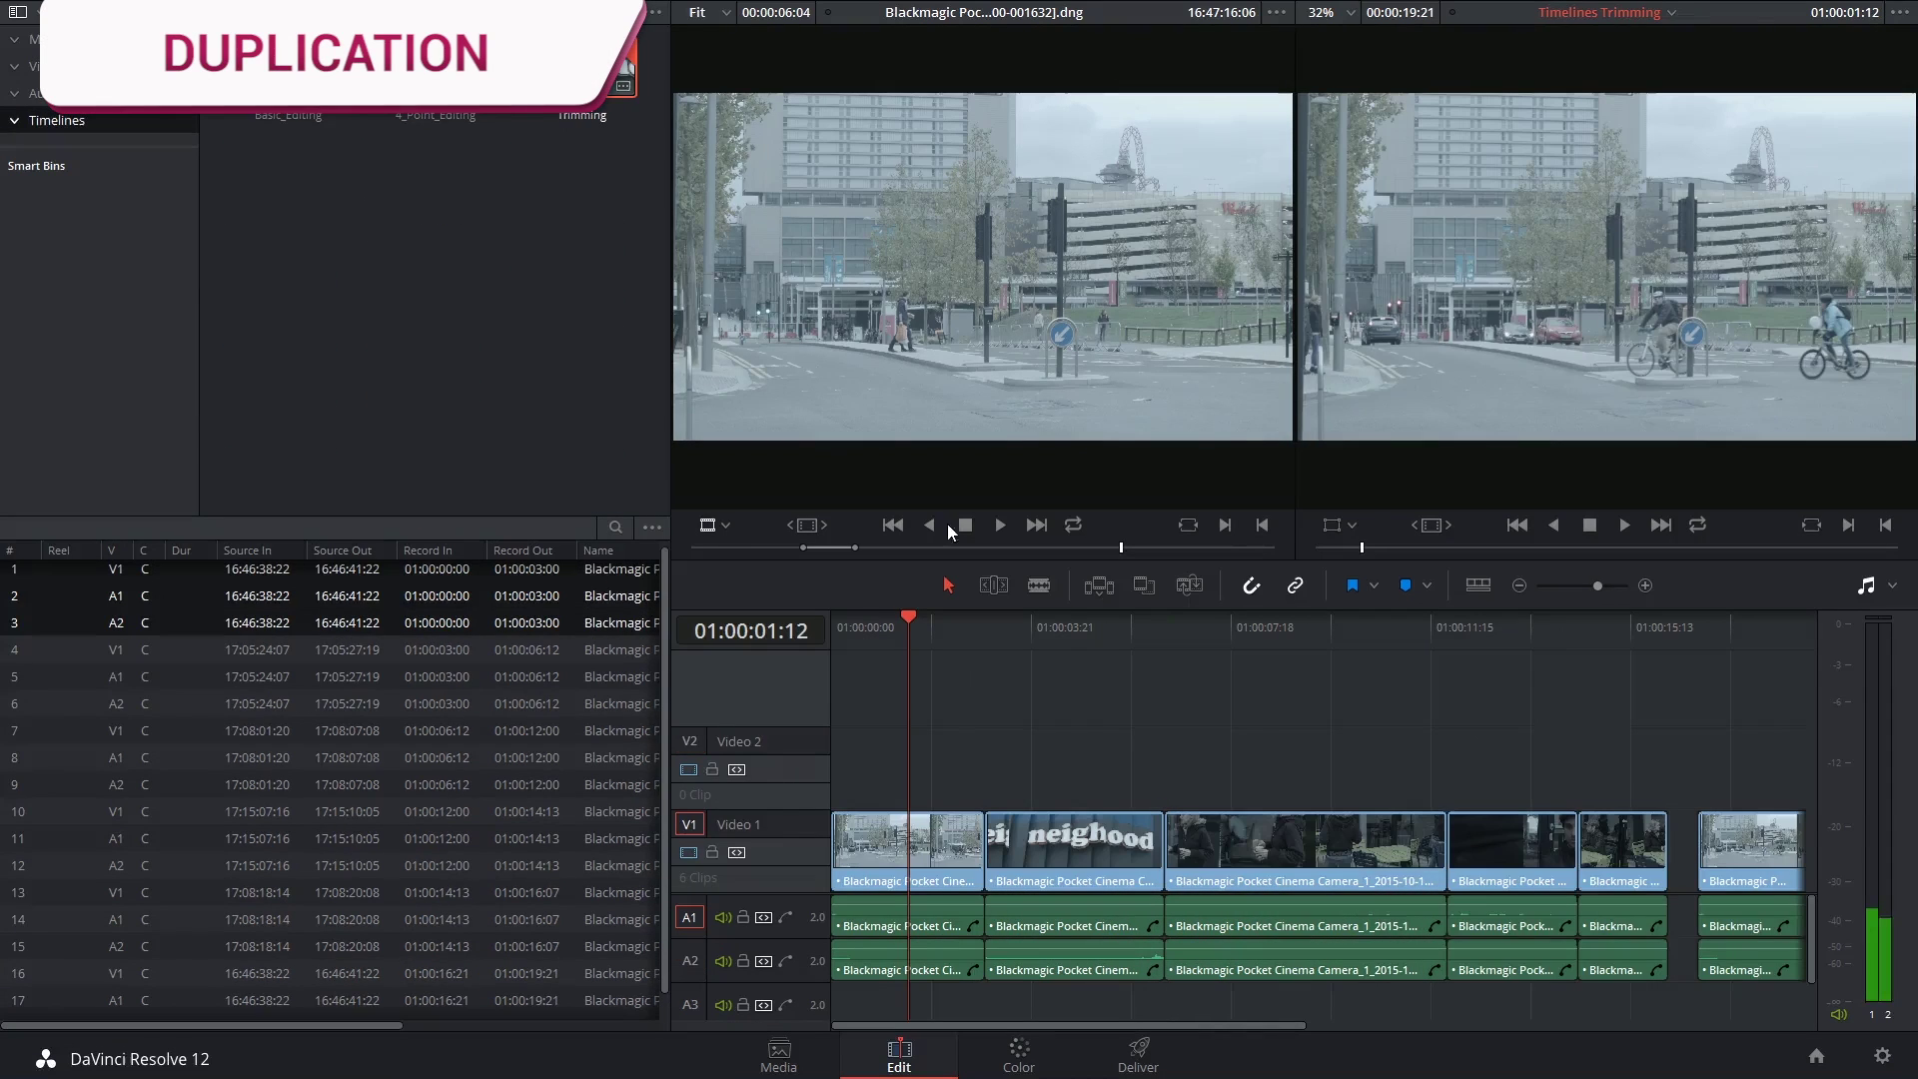
{"action": "left_click", "coordinate": [999, 633]}
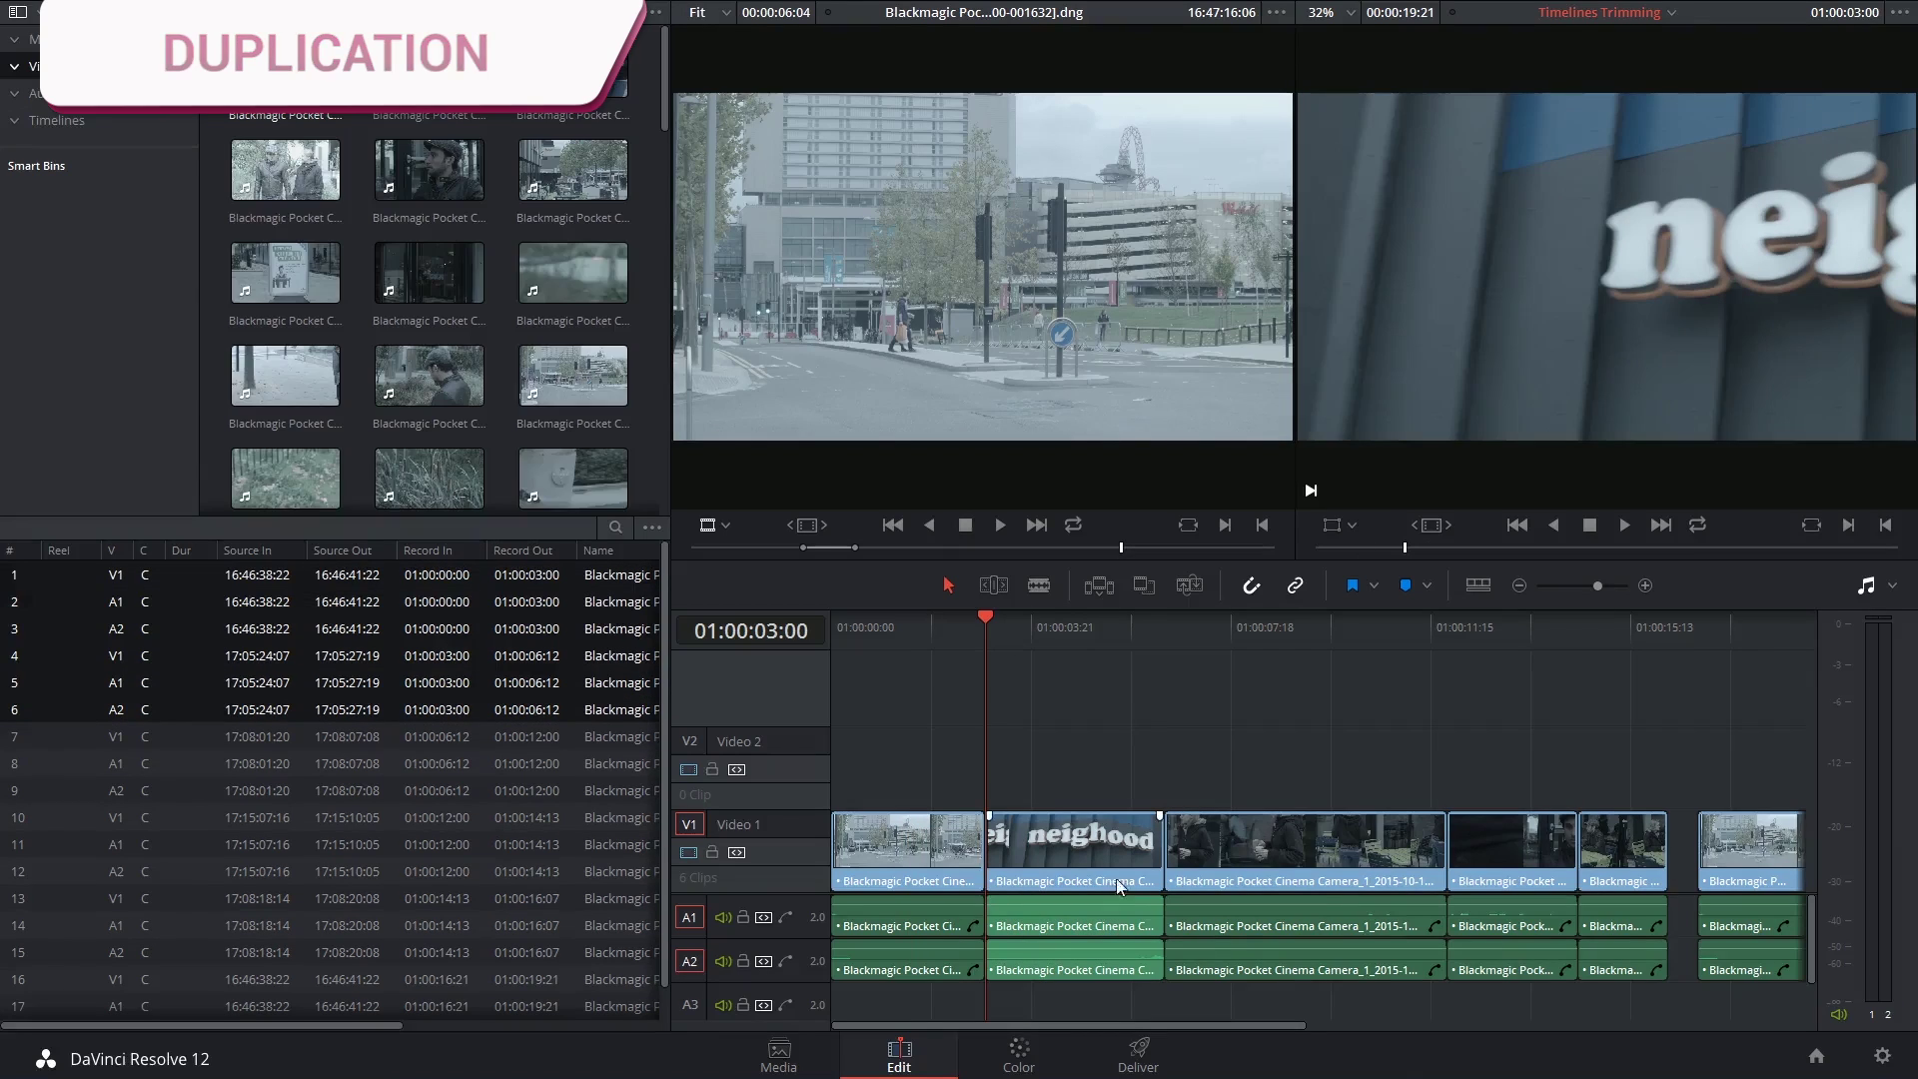
{"action": "key", "text": "alt"}
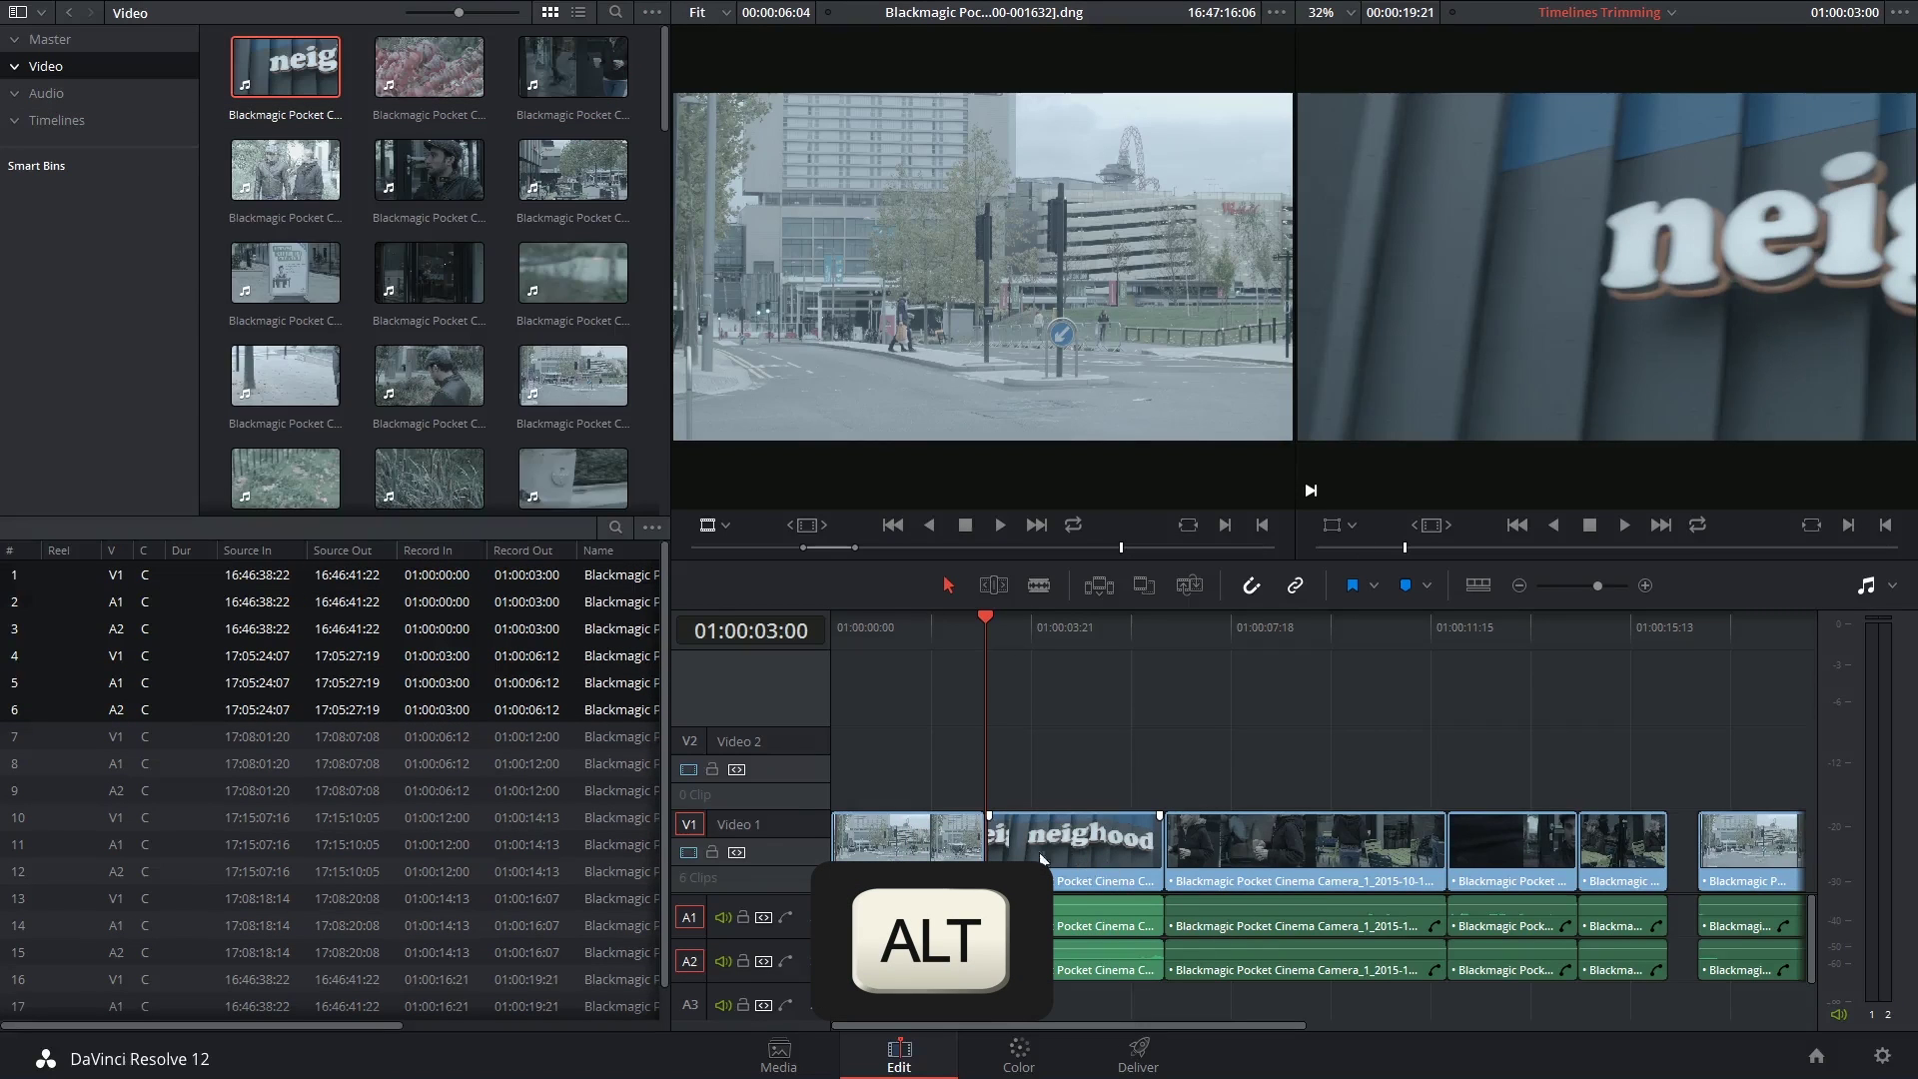
{"action": "left_click_drag", "start_coordinate": [1073, 850], "coordinate": [1325, 1003]}
{"action": "key", "text": "ctrl+z"}
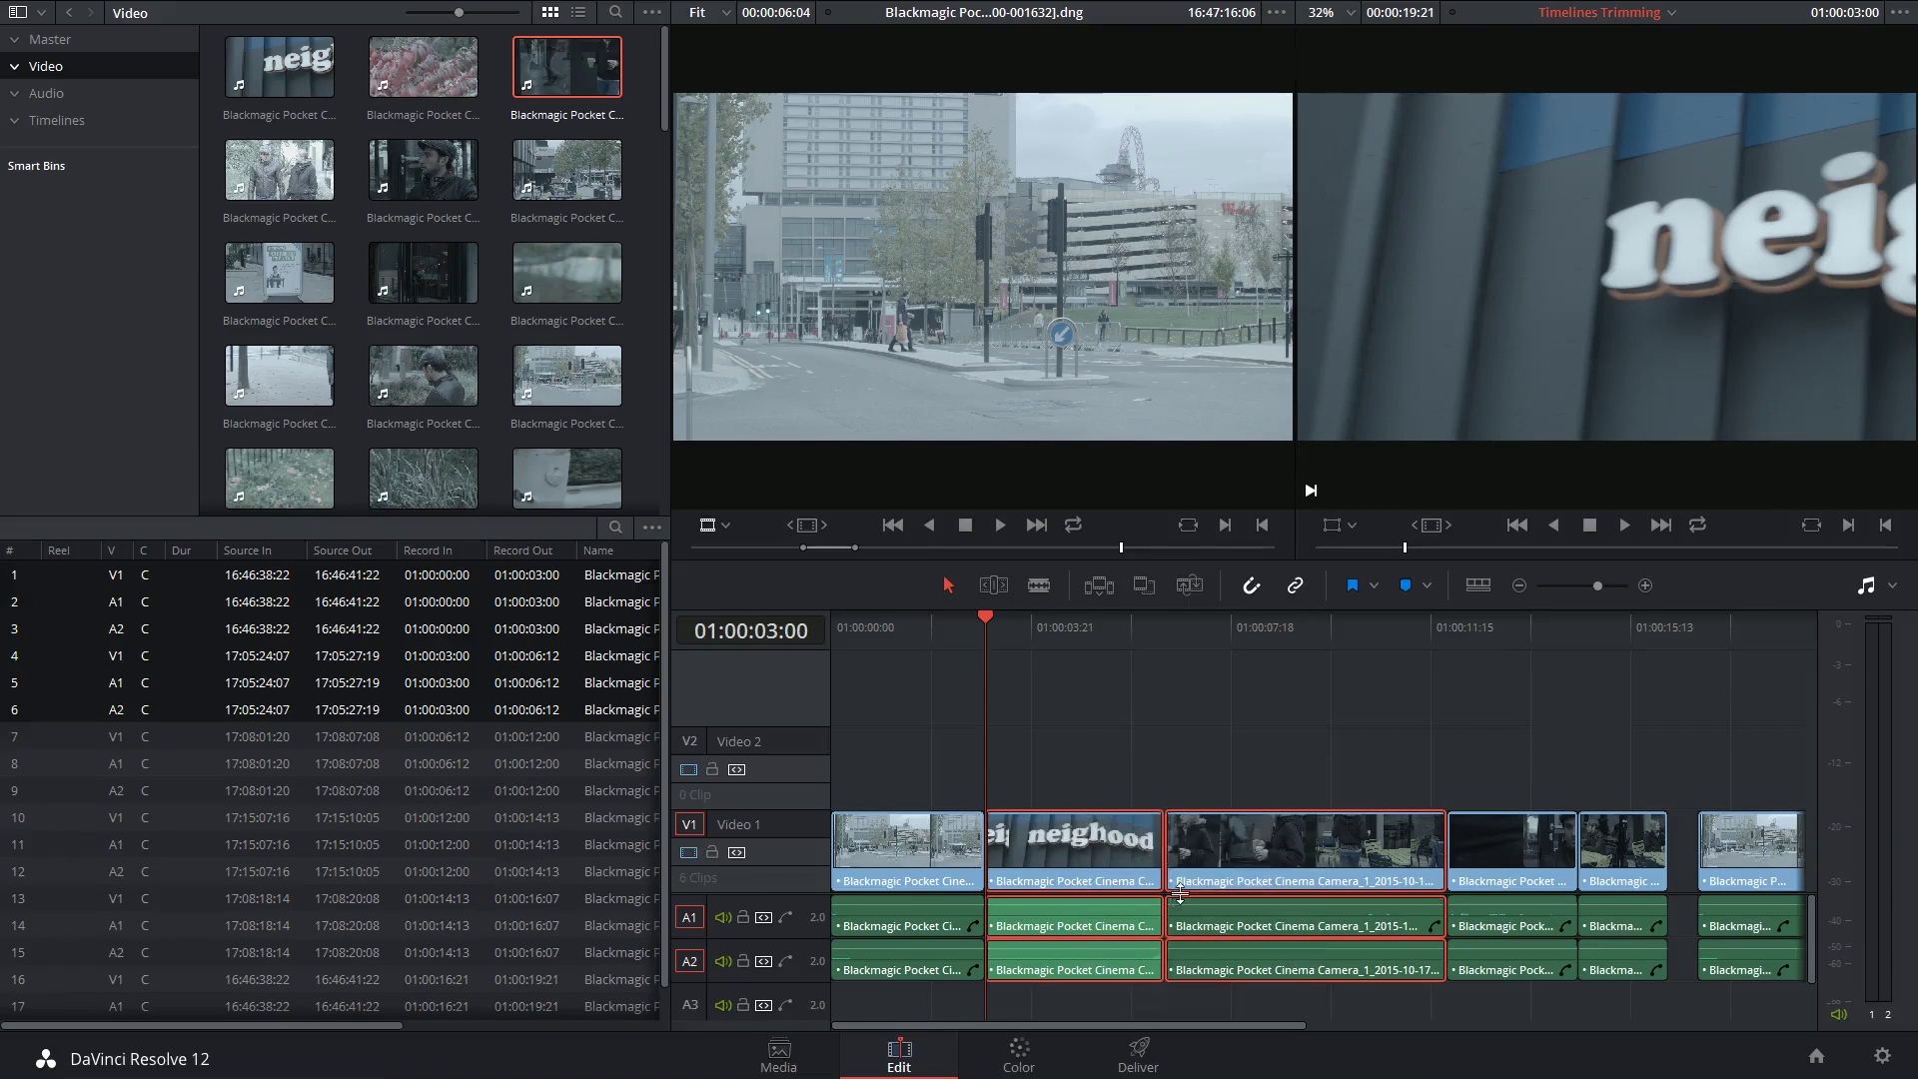